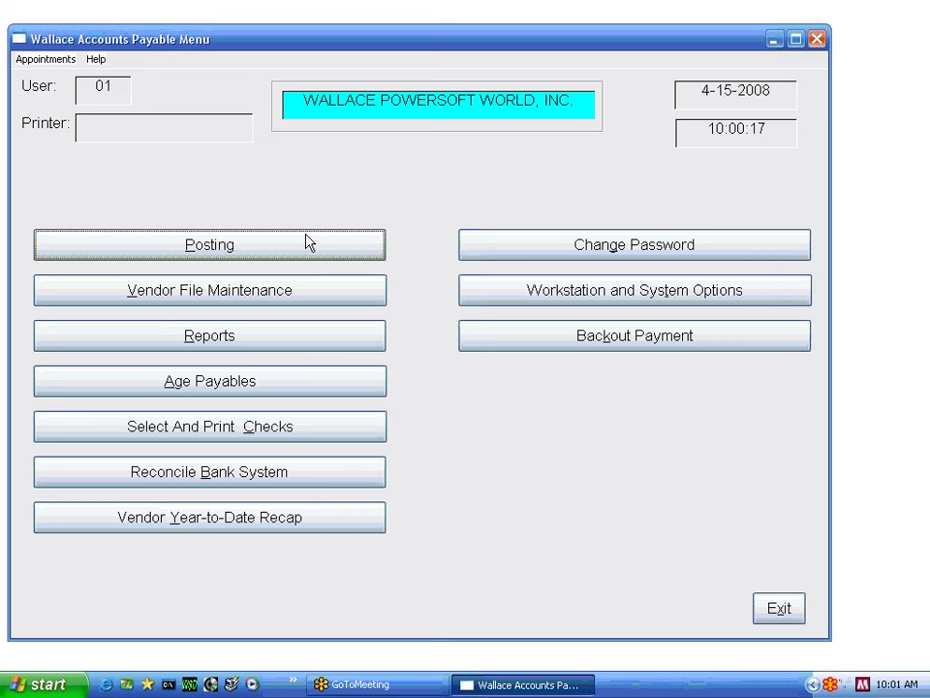
- Open A/P Vendor Maintenance and look through the existing vendor dropdown without choosing one
{"action": "left_click", "coordinate": [250, 299]}
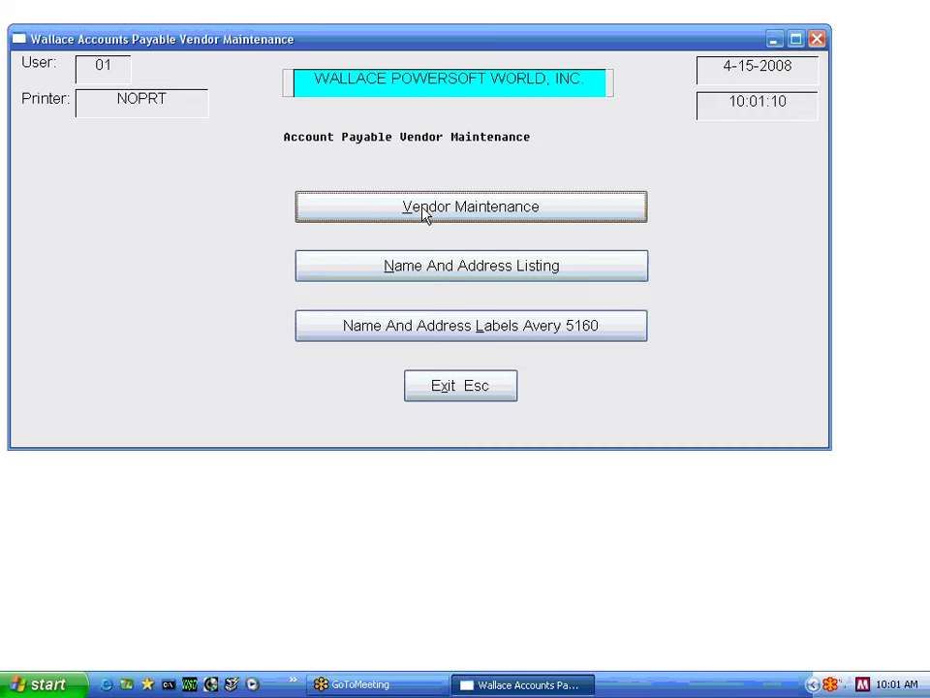
{"action": "left_click", "coordinate": [423, 210]}
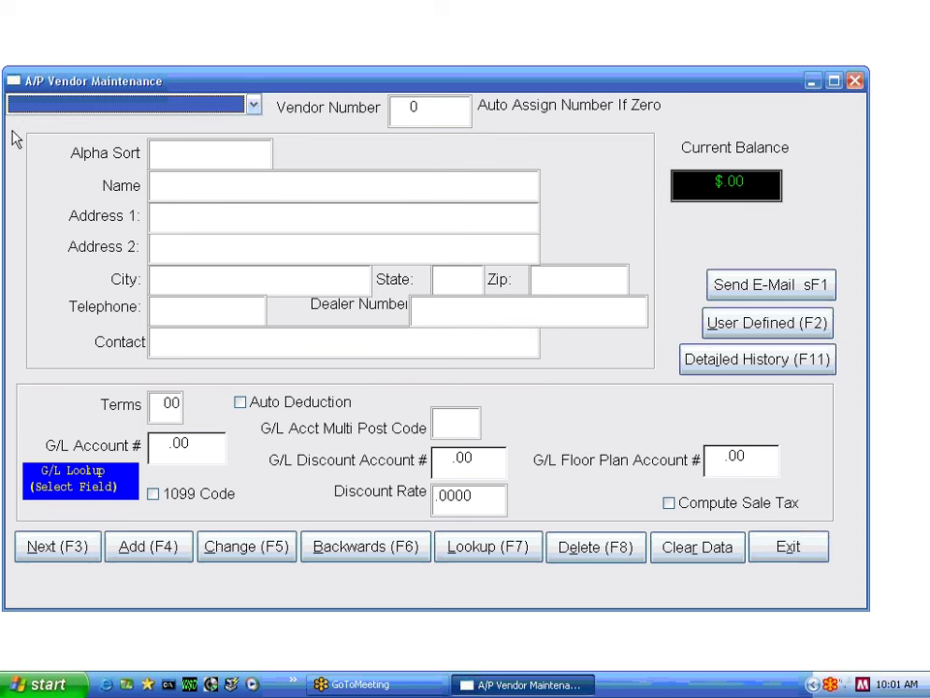
{"action": "left_click", "coordinate": [255, 108]}
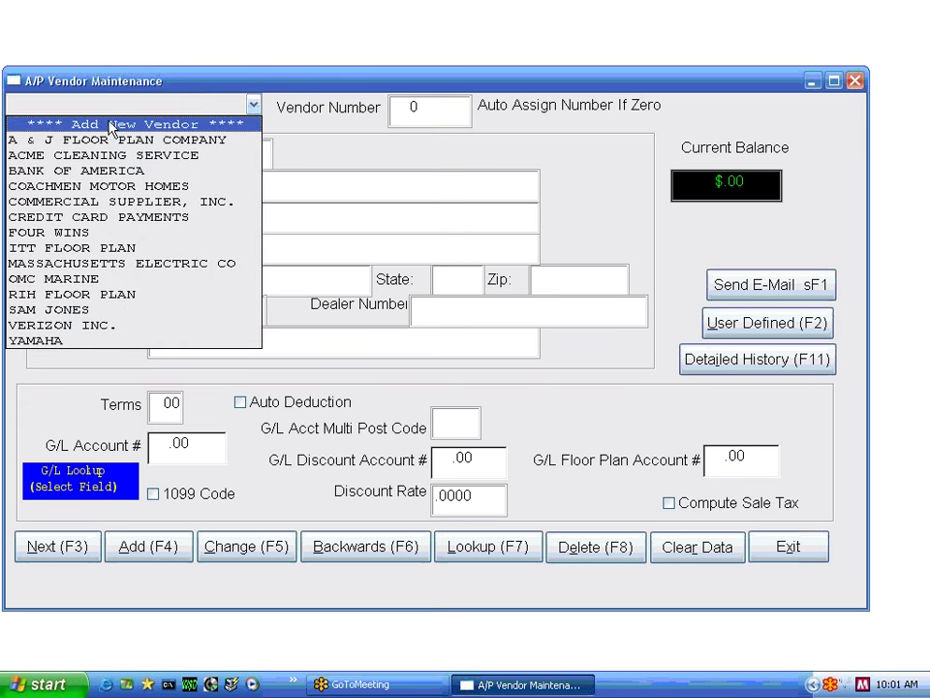
{"action": "left_click", "coordinate": [328, 128]}
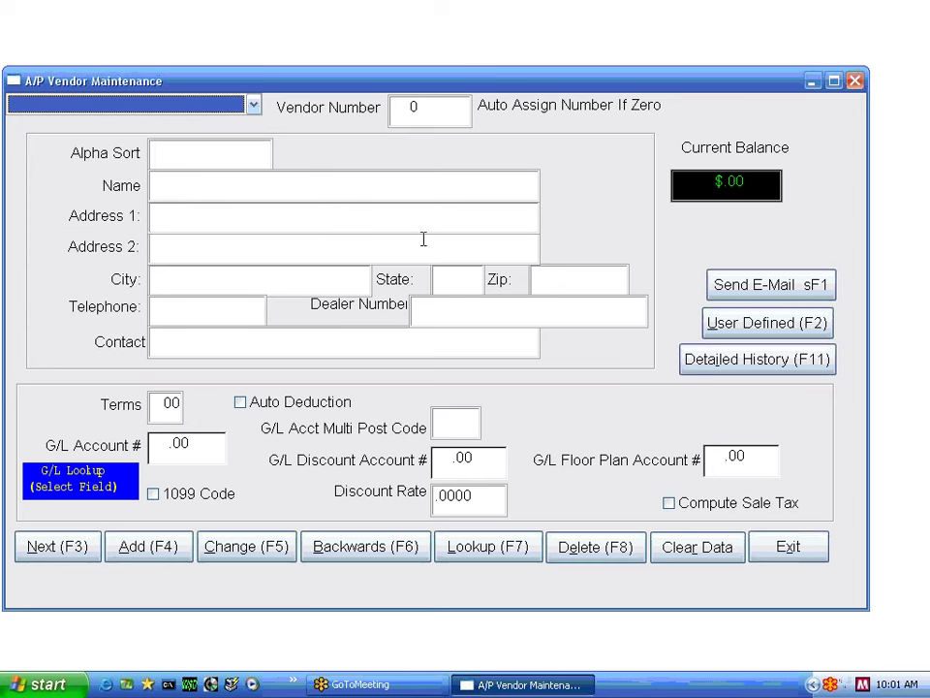
{"action": "left_click", "coordinate": [489, 547]}
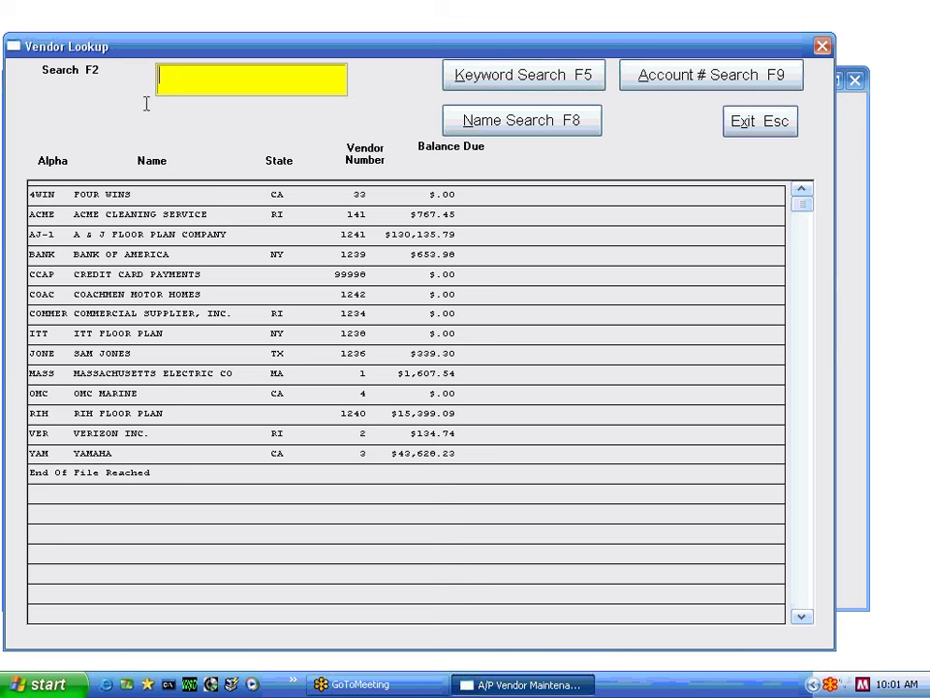
{"action": "type", "text": "4WIN"}
{"action": "left_click", "coordinate": [451, 89]}
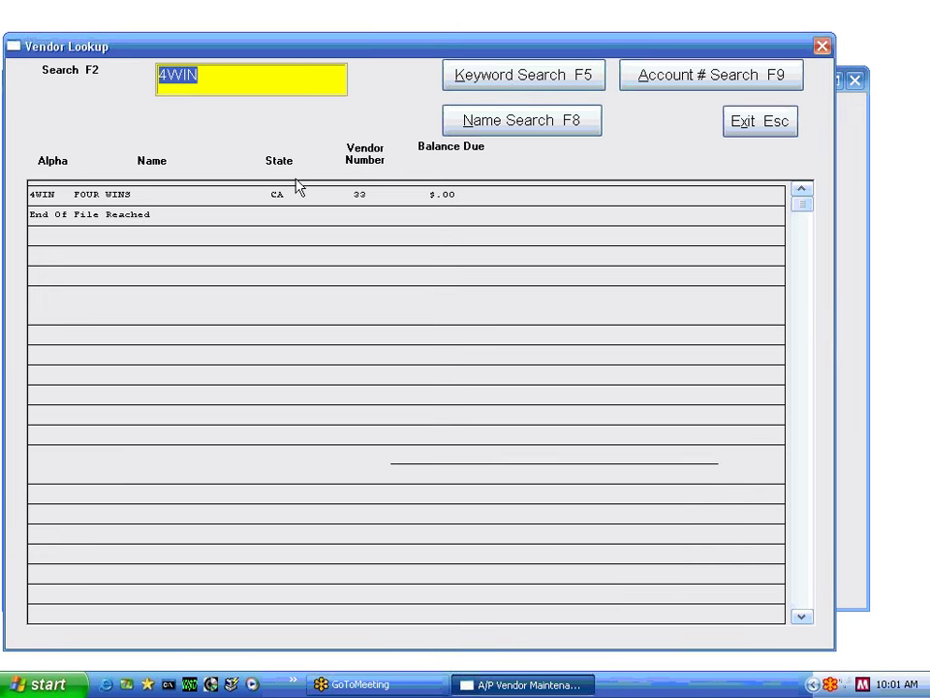
{"action": "type", "text": "CA"}
{"action": "left_click", "coordinate": [475, 78]}
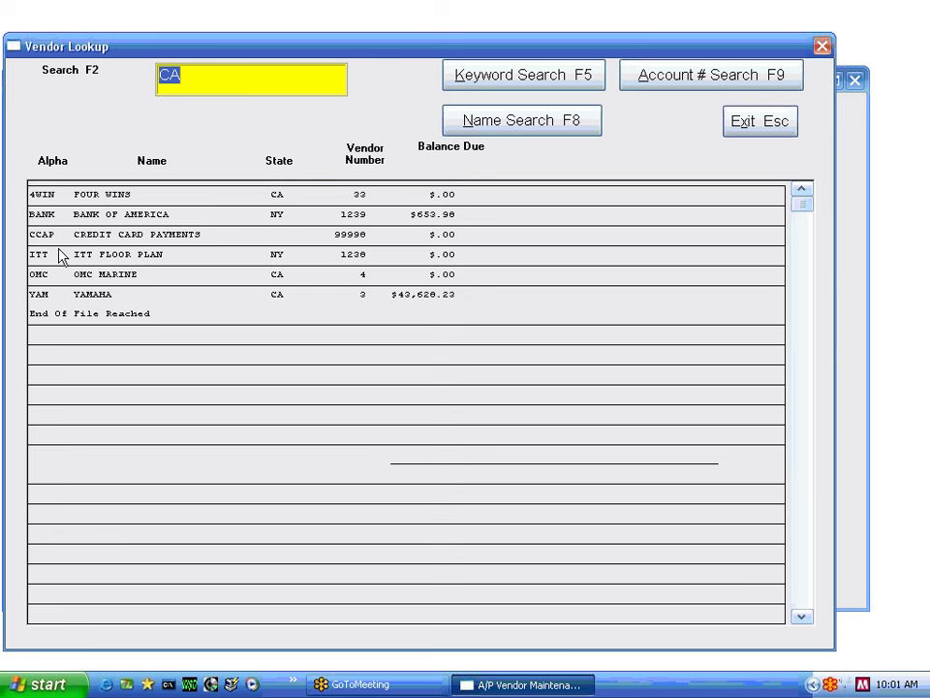
{"action": "left_click", "coordinate": [494, 126]}
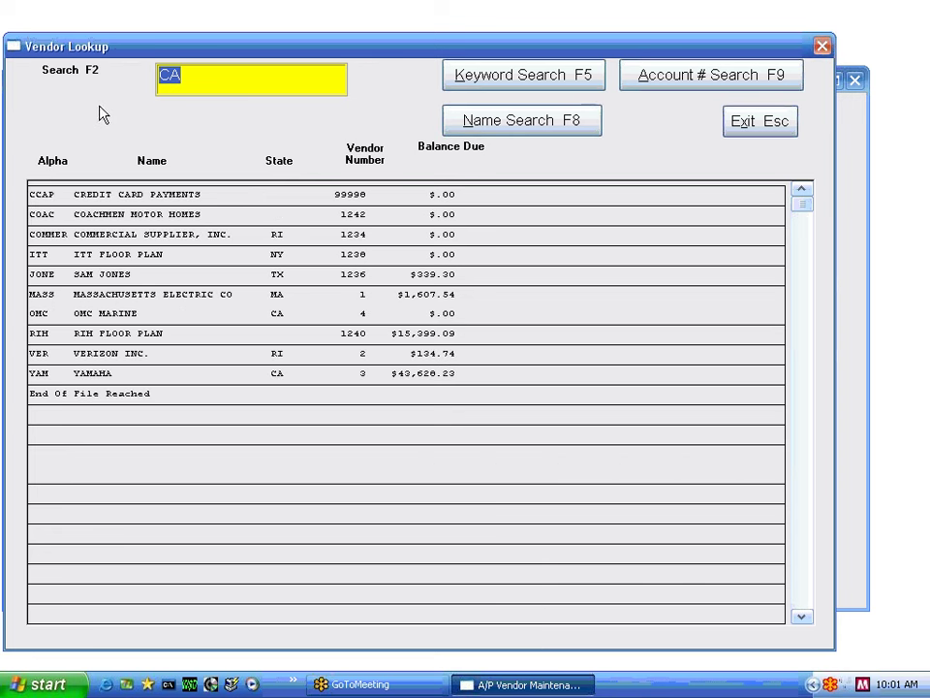
{"action": "left_click", "coordinate": [666, 85]}
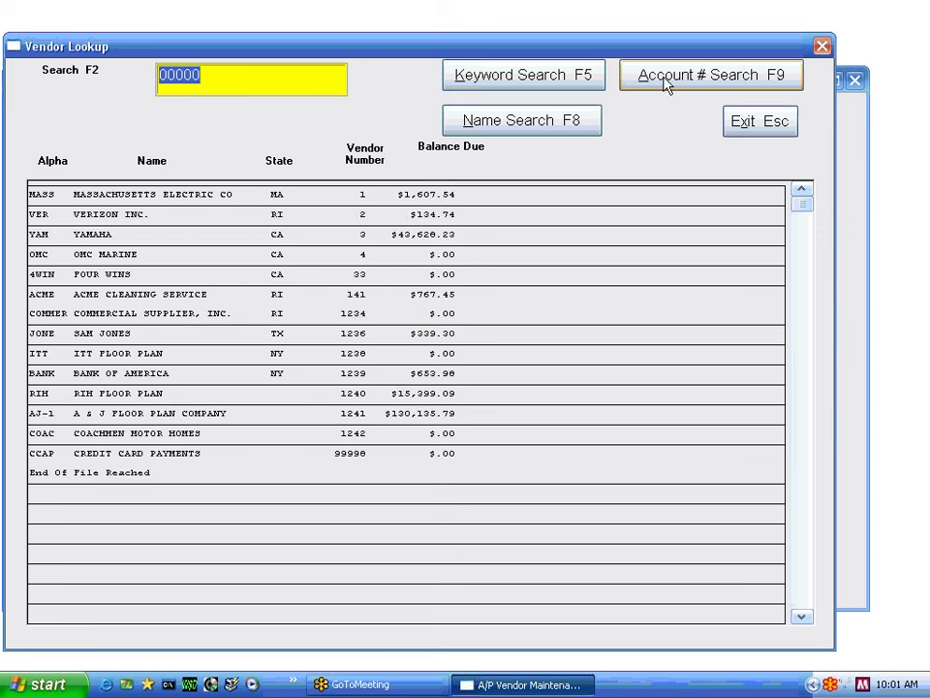
{"action": "left_click", "coordinate": [761, 120]}
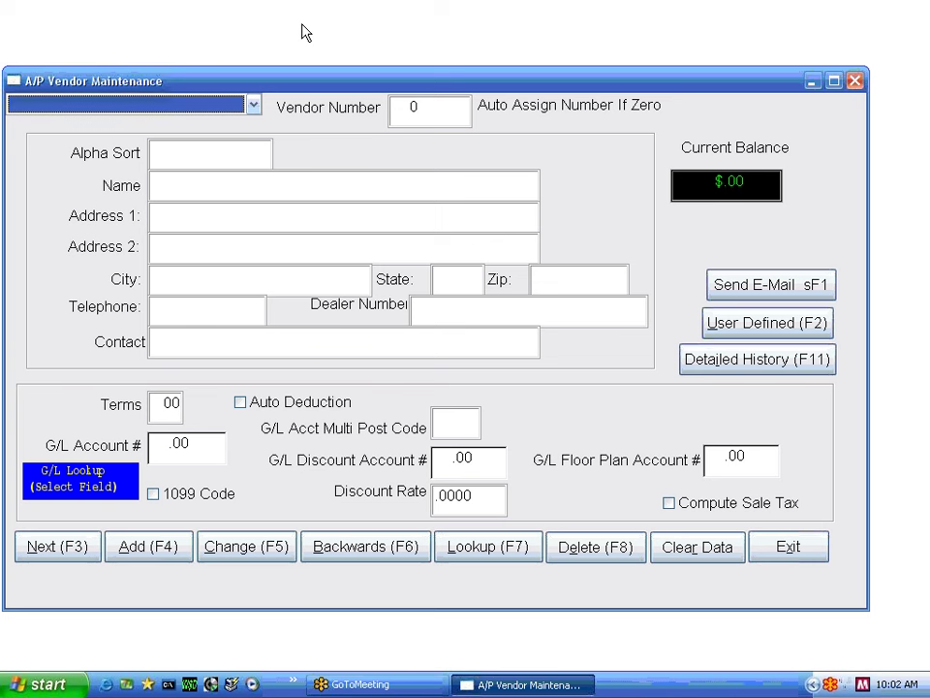
- Choose **** Add New Vendor **** and accept vendor number 0 for automatic numbering
{"action": "left_click", "coordinate": [254, 106]}
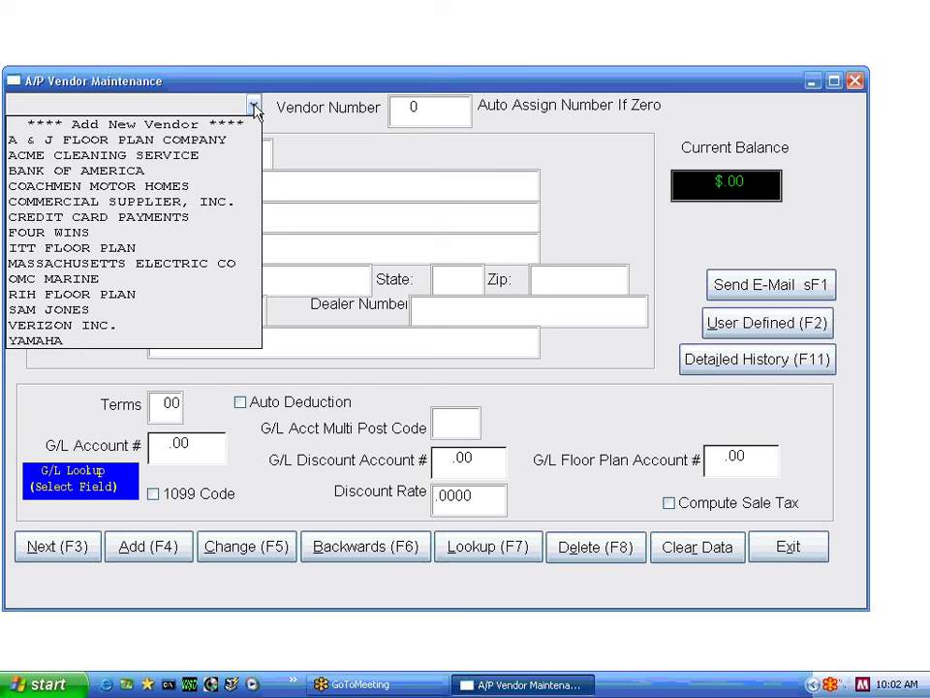
{"action": "left_click", "coordinate": [179, 126]}
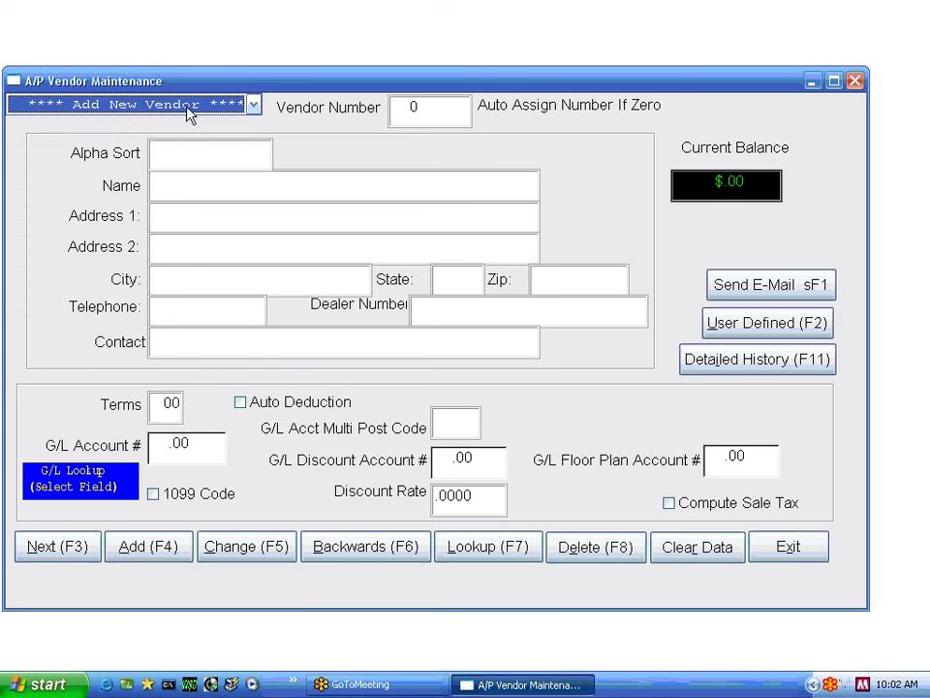
{"action": "left_click", "coordinate": [254, 106]}
{"action": "left_click", "coordinate": [206, 124]}
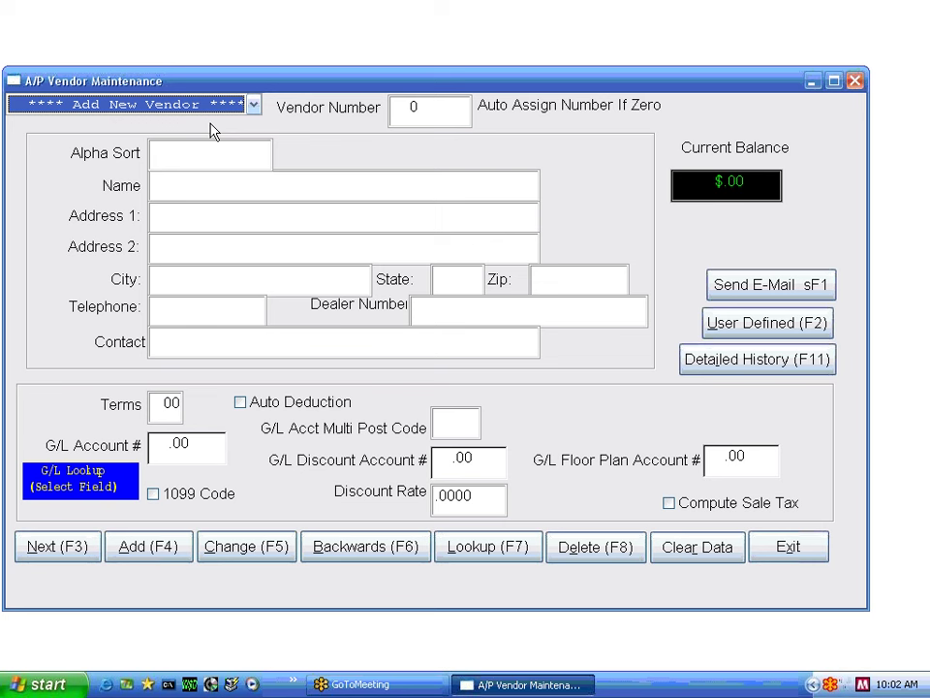
{"action": "key", "text": "Tab"}
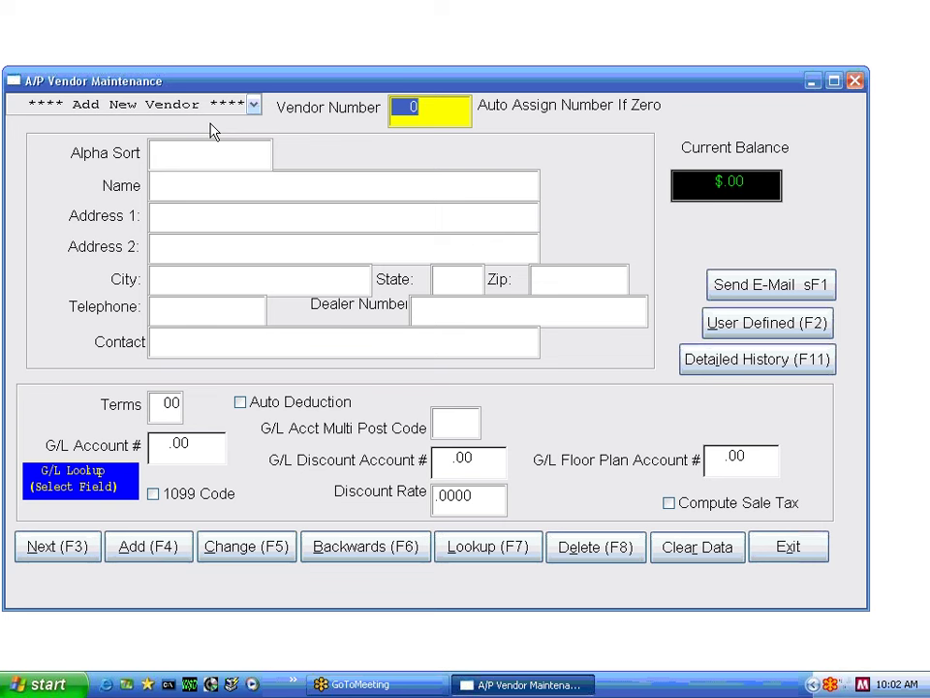
{"action": "key", "text": "Return"}
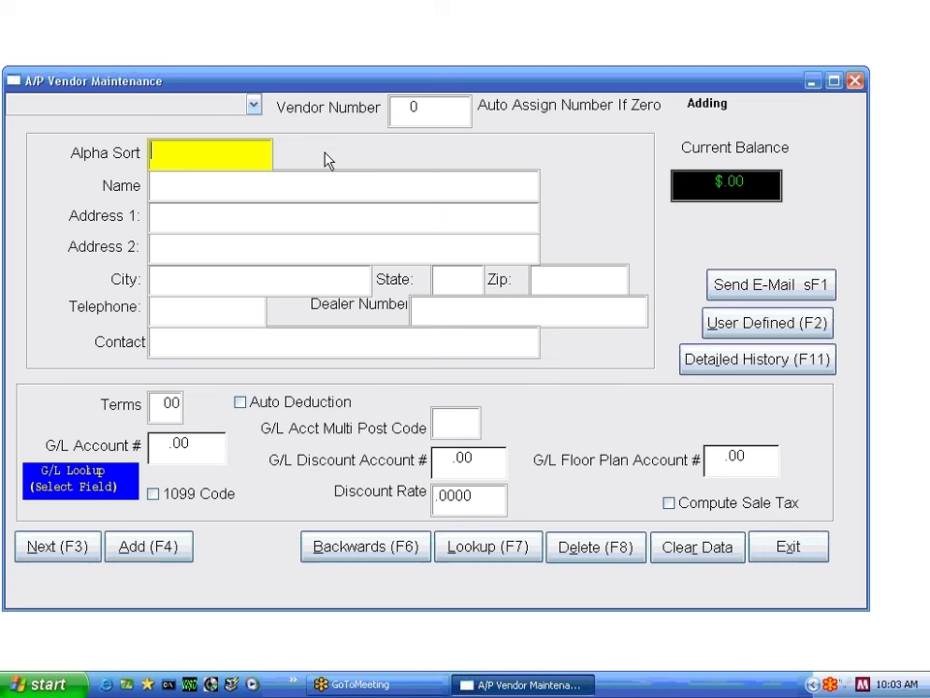
- Enter alpha sort NEW, name NEW ACCOUNT, both address lines, city GGG and state CA
{"action": "type", "text": "NEW"}
{"action": "key", "text": "Tab"}
{"action": "type", "text": "NEW ACCOUNT"}
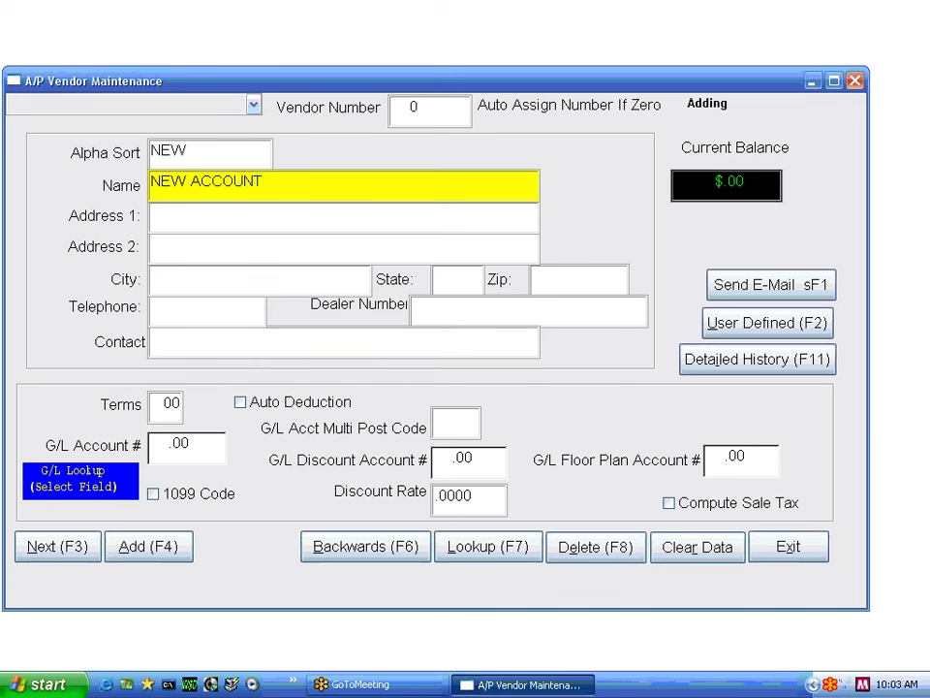
{"action": "key", "text": "Tab"}
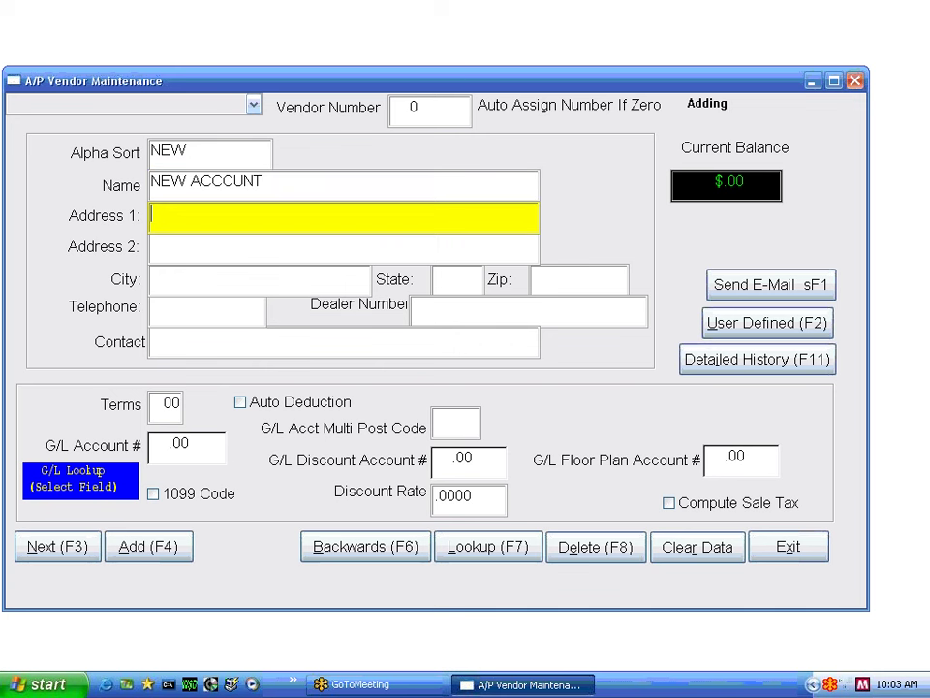
{"action": "type", "text": "8768768"}
{"action": "key", "text": "Tab"}
{"action": "type", "text": "78786"}
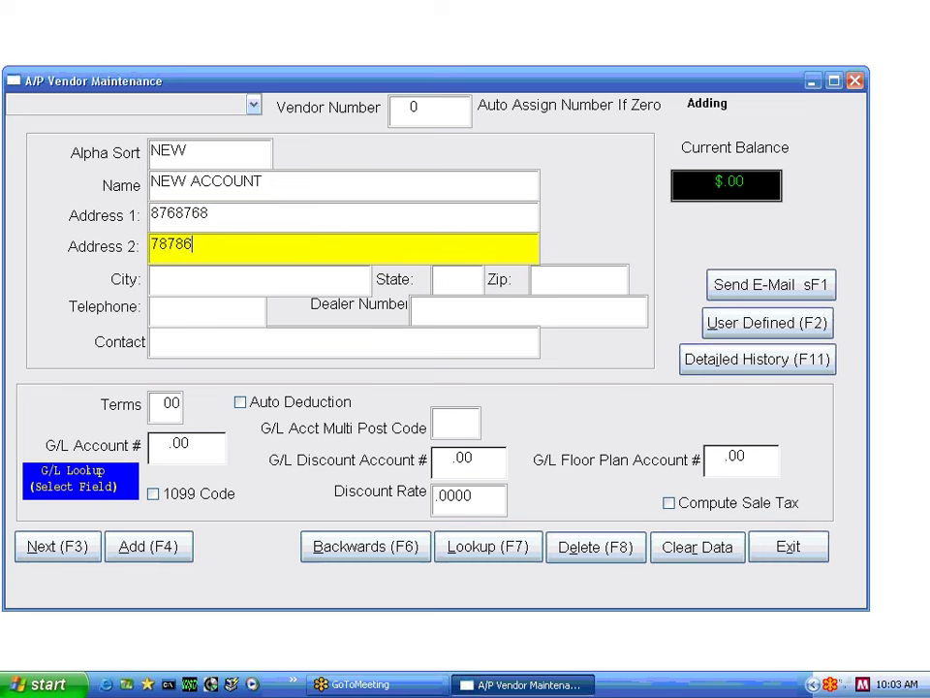
{"action": "key", "text": "Tab"}
{"action": "type", "text": "GGG"}
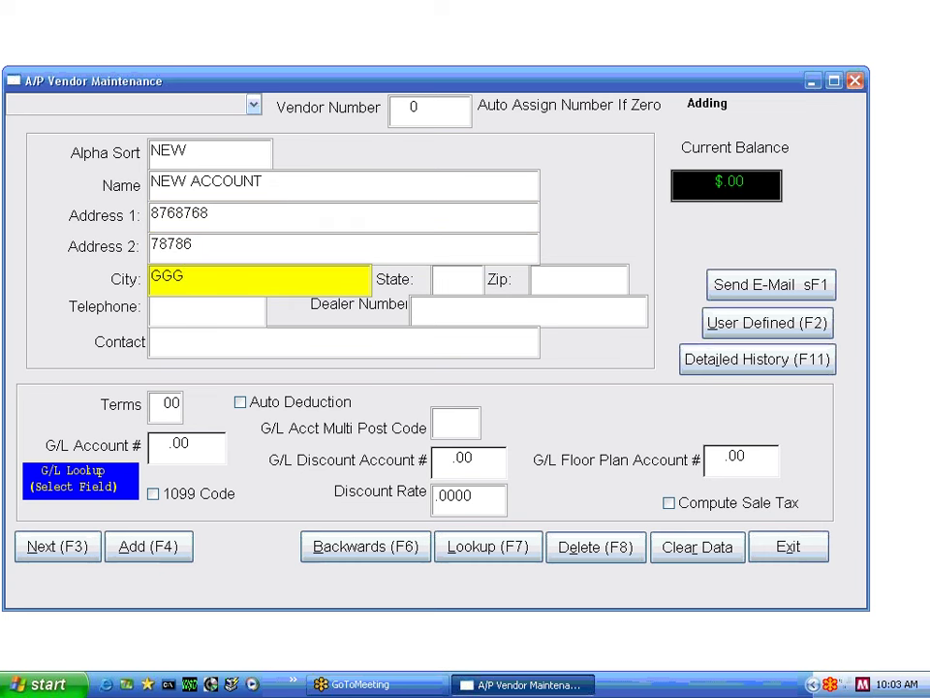
{"action": "key", "text": "Tab"}
{"action": "type", "text": "CA"}
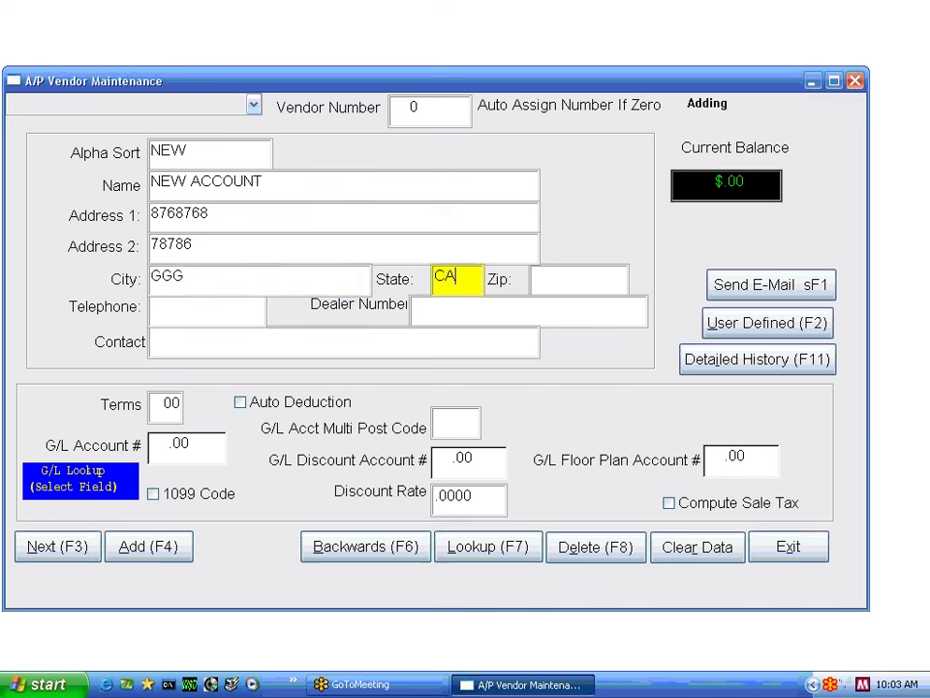
{"action": "key", "text": "Tab"}
- Add zip 6666, the telephone number, dealer number 5767 and the contact's name
{"action": "type", "text": "6666"}
{"action": "key", "text": "Tab"}
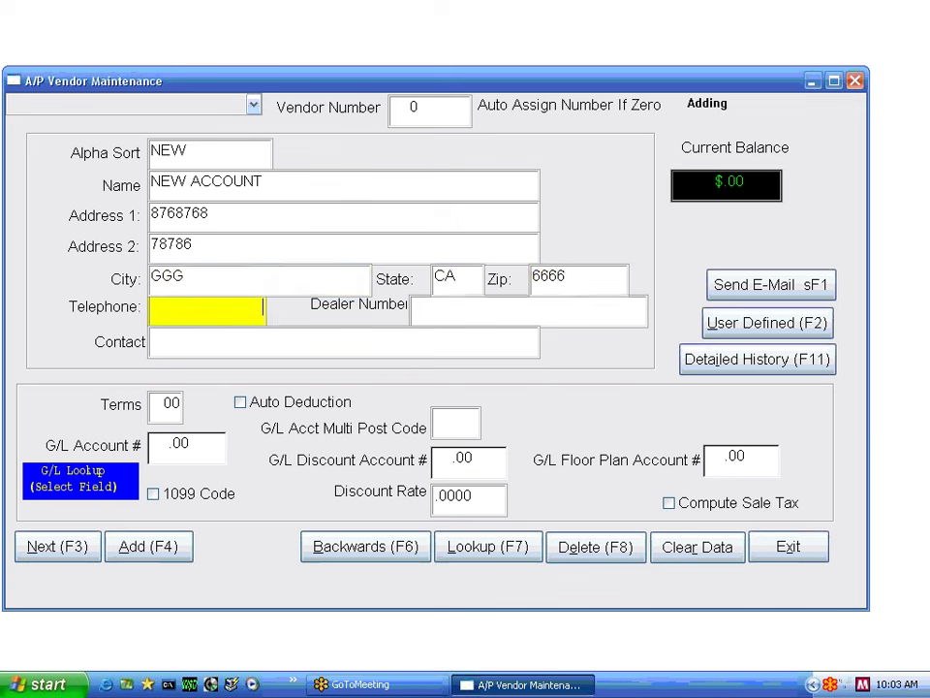
{"action": "key", "text": "Tab"}
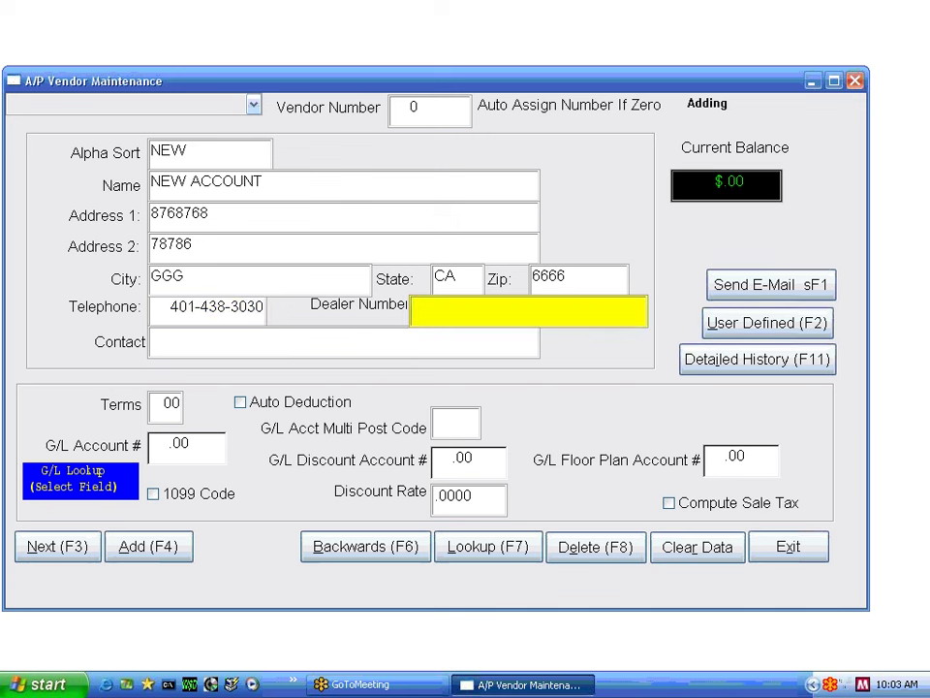
{"action": "type", "text": "5767"}
{"action": "key", "text": "Tab"}
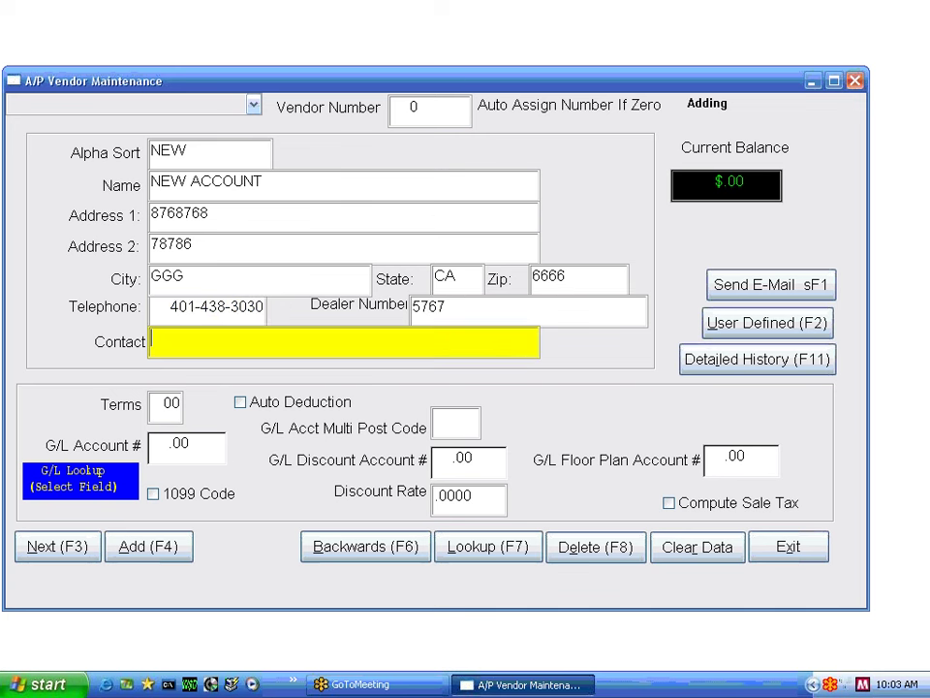
{"action": "key", "text": "Return"}
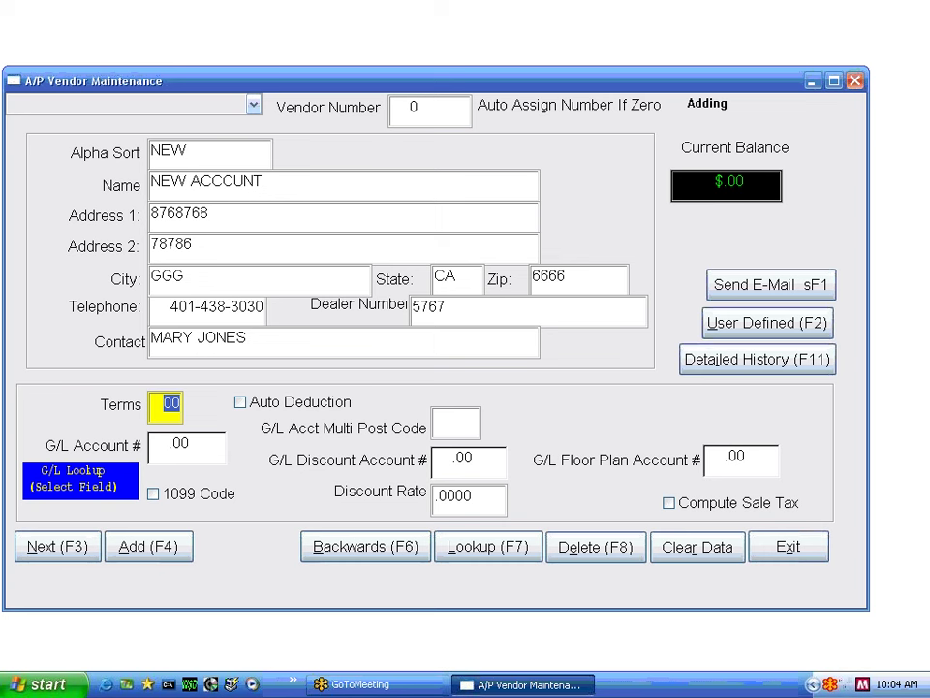
- Set the new vendor's payment terms to 15, then select the G/L Account # field
{"action": "type", "text": "15"}
{"action": "left_click", "coordinate": [186, 448]}
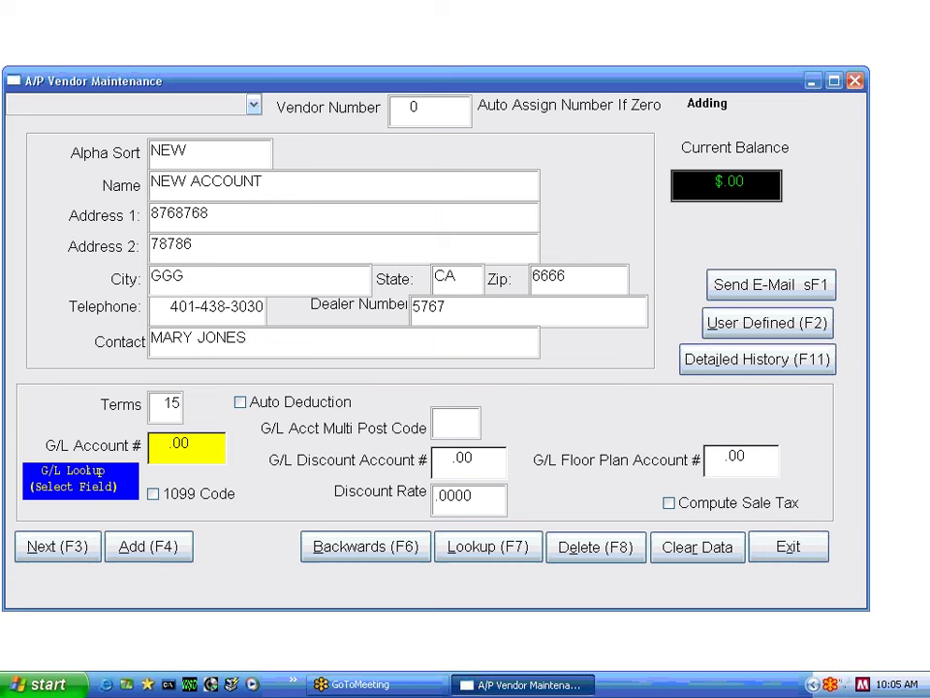
- Pick G/L account 7480.00 OFFICE SUPPLIES from the chart of accounts lookup
{"action": "double_click", "coordinate": [174, 445]}
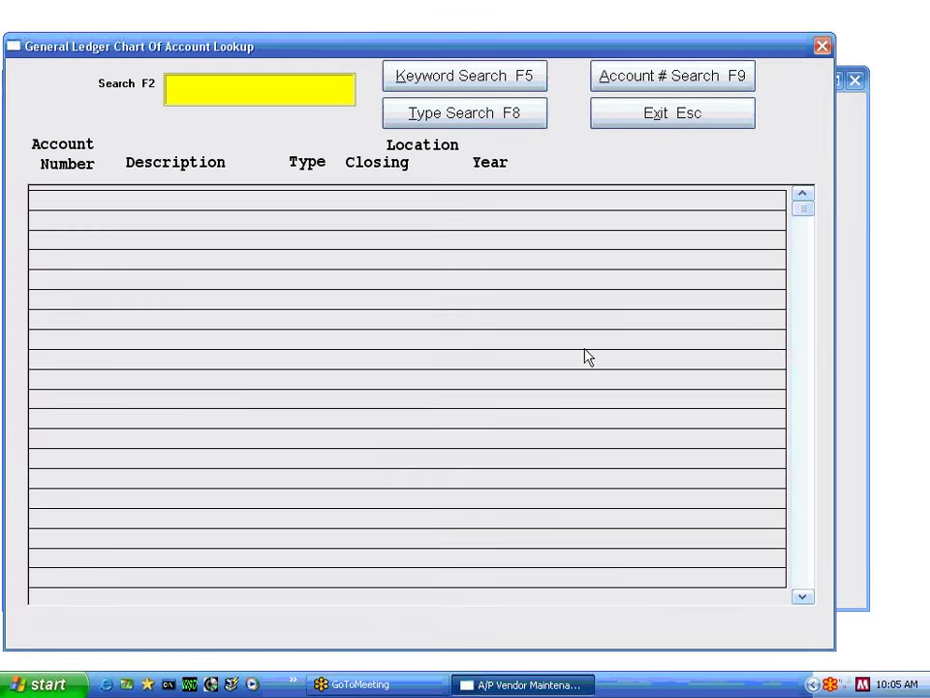
{"action": "left_click", "coordinate": [484, 117]}
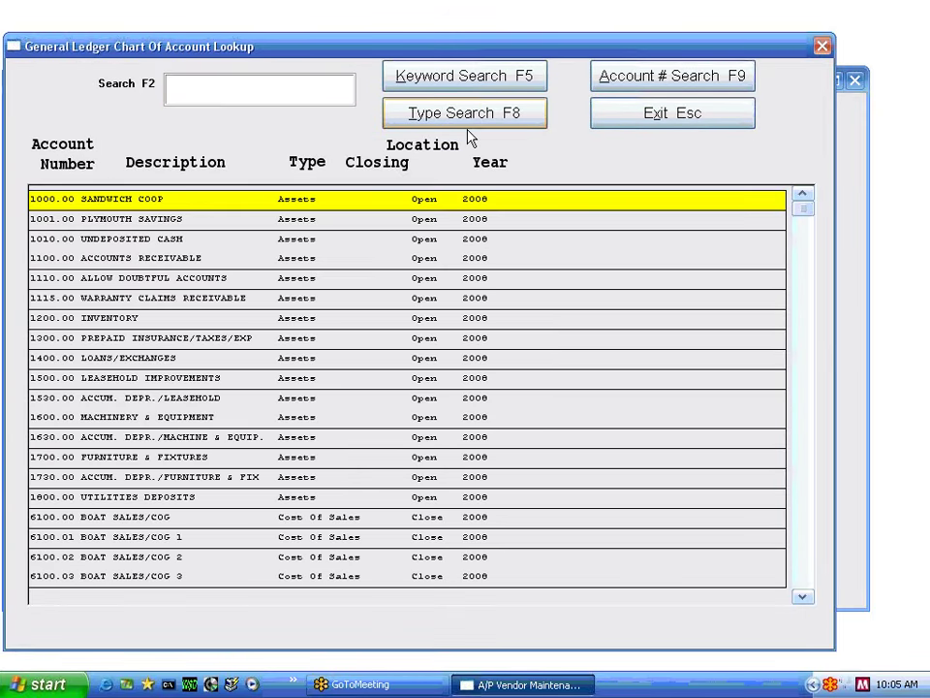
{"action": "key", "text": "Page_Down"}
{"action": "key", "text": "Page_Down"}
{"action": "key", "text": "Page_Down"}
{"action": "key", "text": "Page_Down"}
{"action": "key", "text": "Page_Down"}
{"action": "key", "text": "Down"}
{"action": "key", "text": "Down"}
{"action": "key", "text": "Down"}
{"action": "key", "text": "Down"}
{"action": "key", "text": "Down"}
{"action": "key", "text": "Down"}
{"action": "key", "text": "Down"}
{"action": "key", "text": "Down"}
{"action": "key", "text": "Down"}
{"action": "key", "text": "Down"}
{"action": "key", "text": "Down"}
{"action": "key", "text": "Return"}
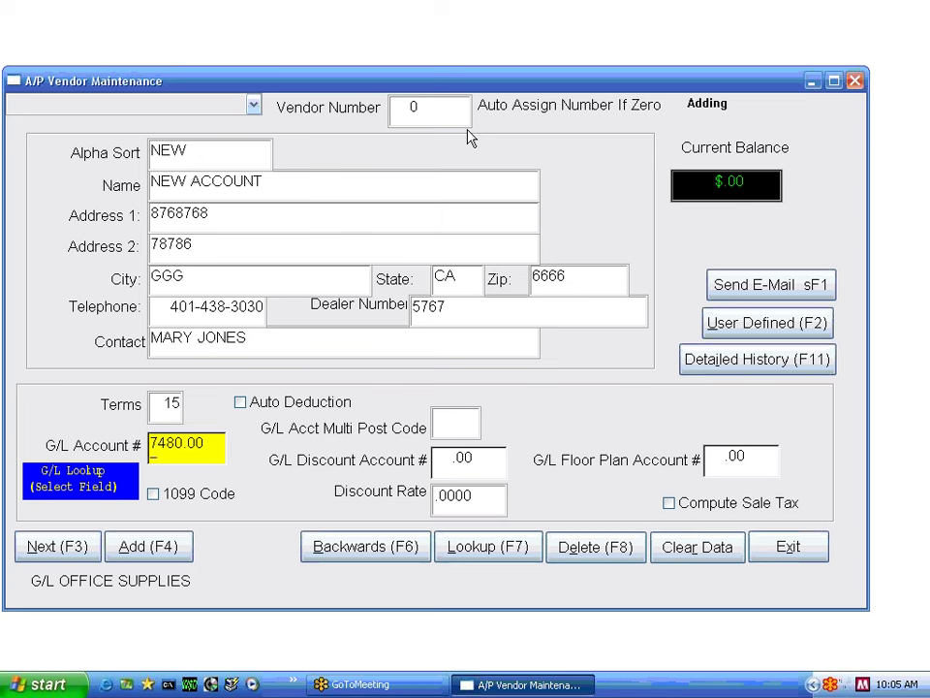
{"action": "key", "text": "Tab"}
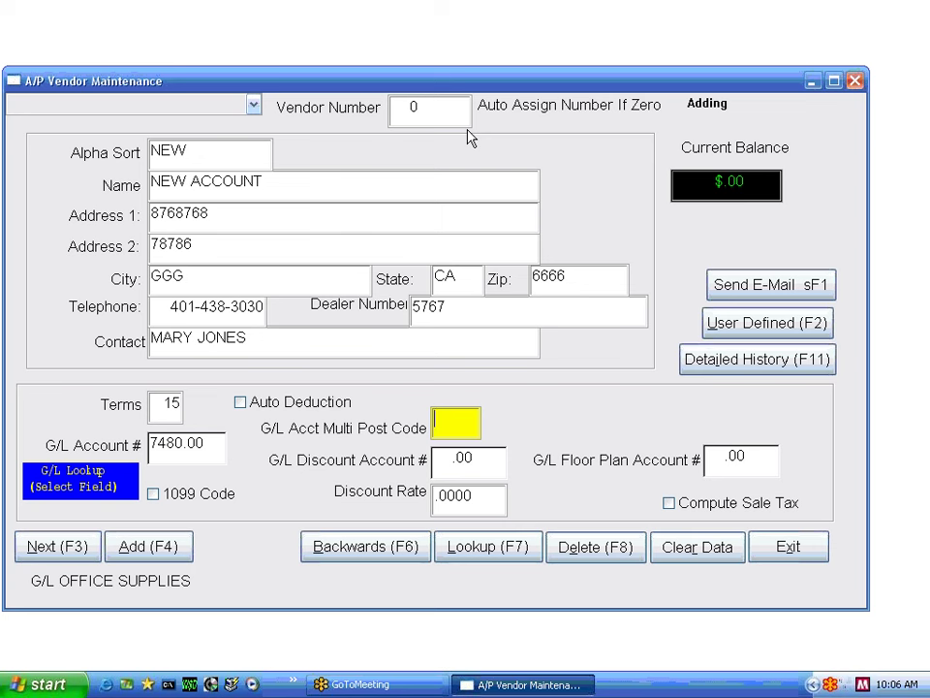
{"action": "key", "text": "Tab"}
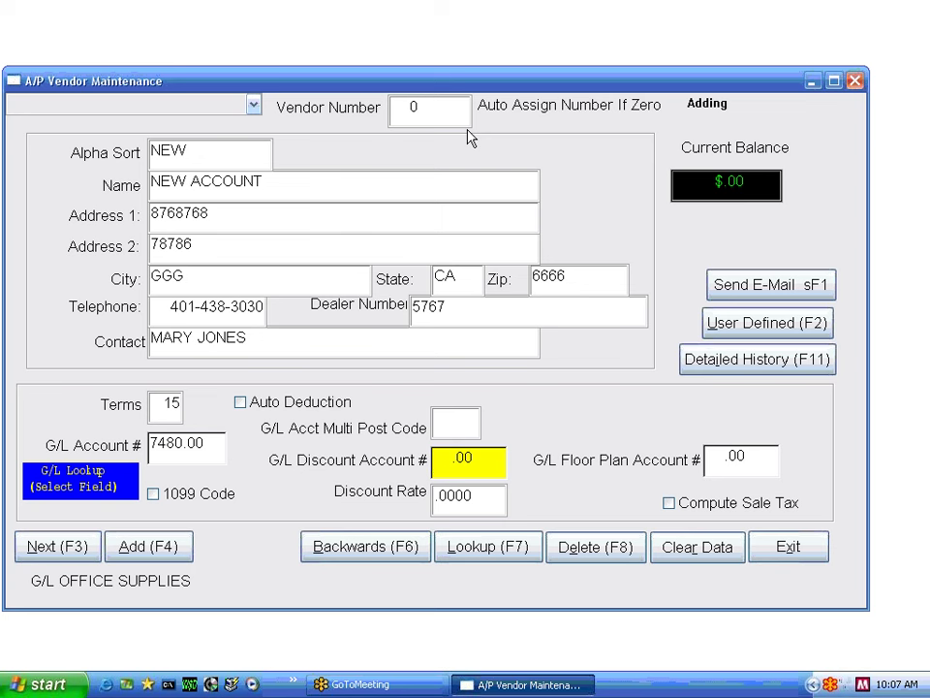
{"action": "key", "text": "Tab"}
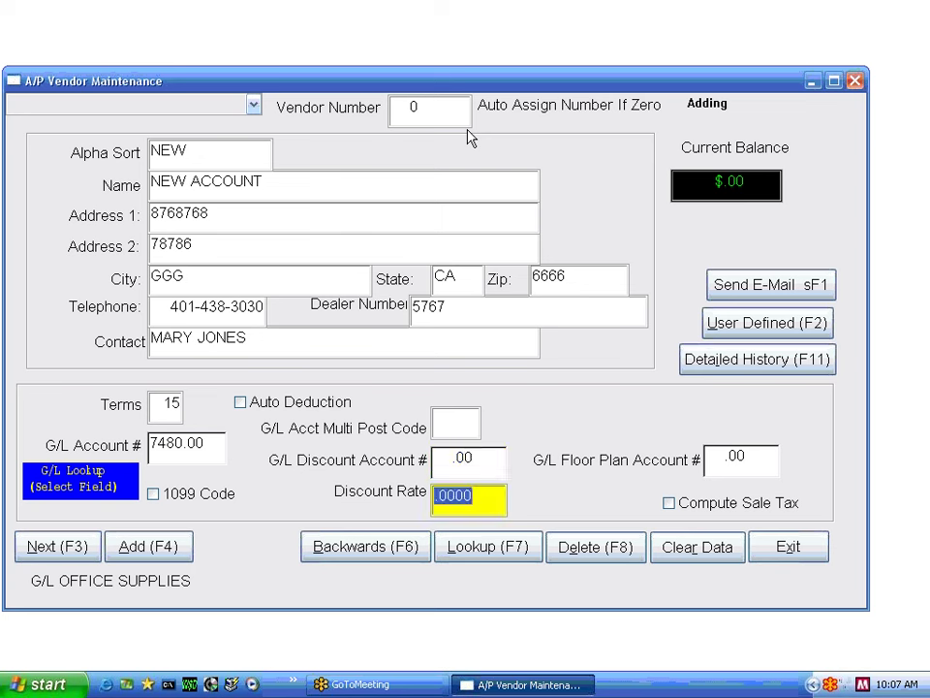
{"action": "key", "text": "Tab"}
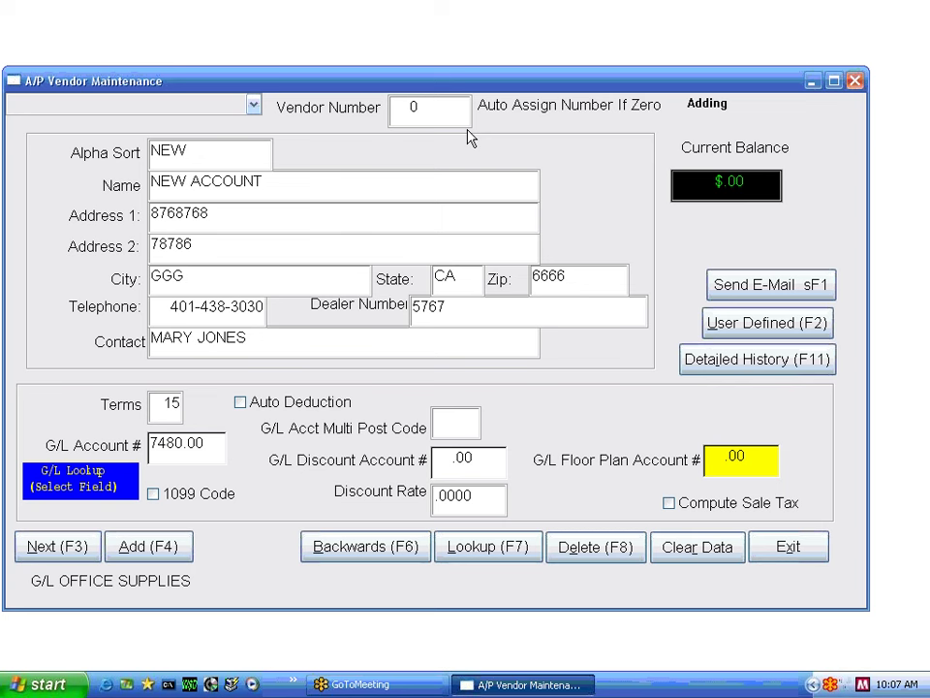
{"action": "key", "text": "Tab"}
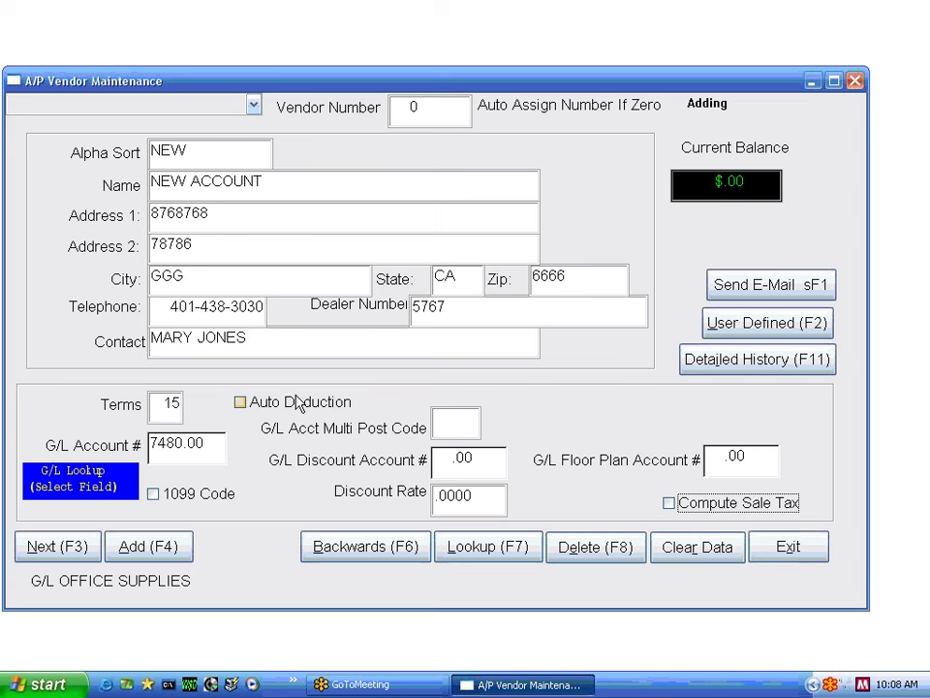
- Enable Auto Deduction for NEW ACCOUNT and start a blank vendor with Add (F4)
{"action": "left_click", "coordinate": [241, 401]}
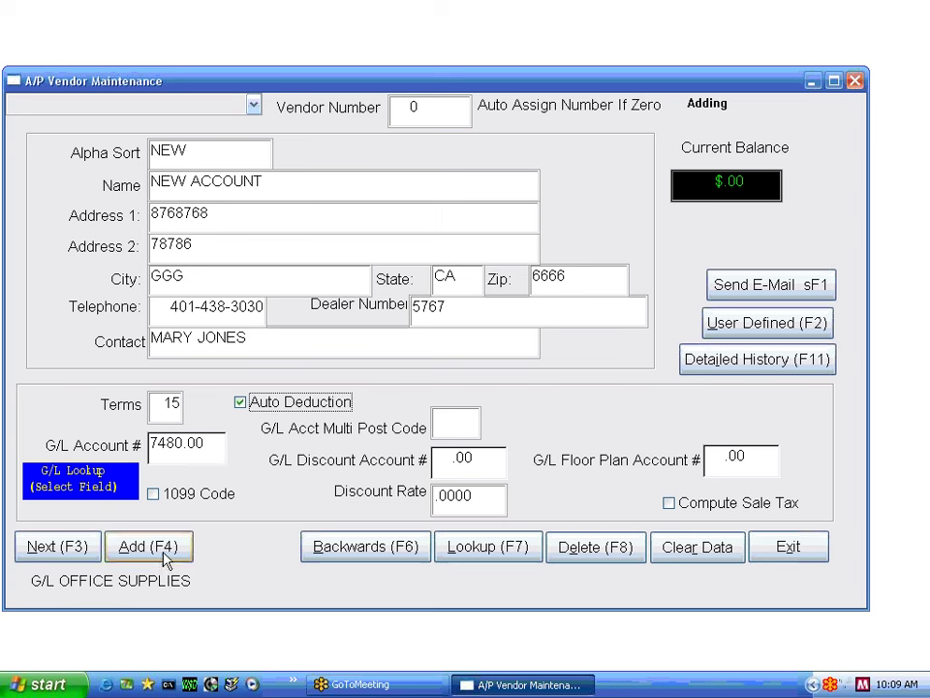
{"action": "left_click", "coordinate": [147, 547]}
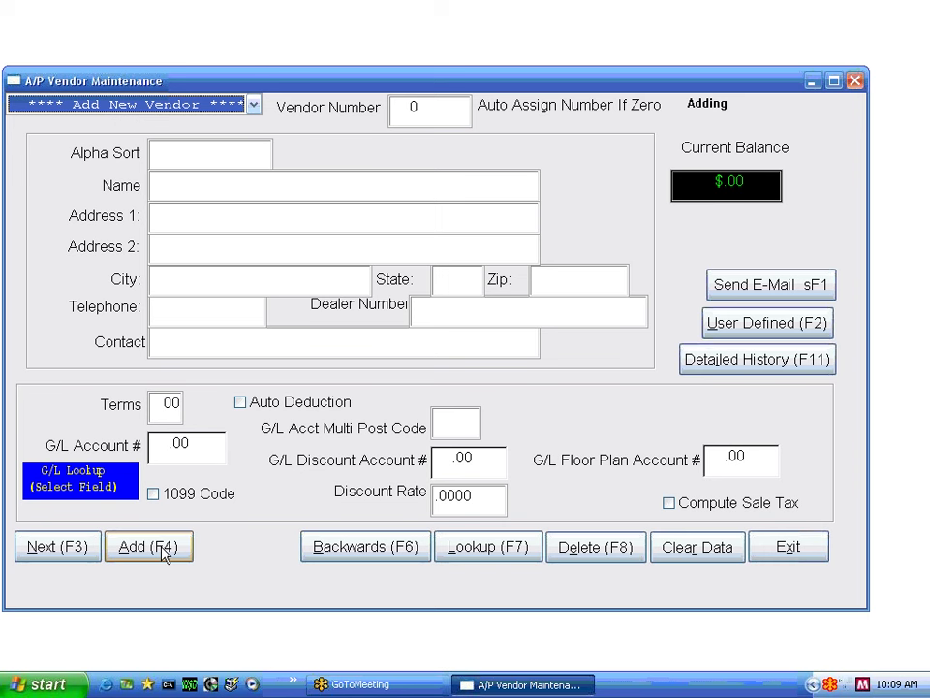
- Start a vendor with automatic numbering, alpha sort NEW2 and name NEW2 MFG
{"action": "key", "text": "Return"}
{"action": "type", "text": "\\"}
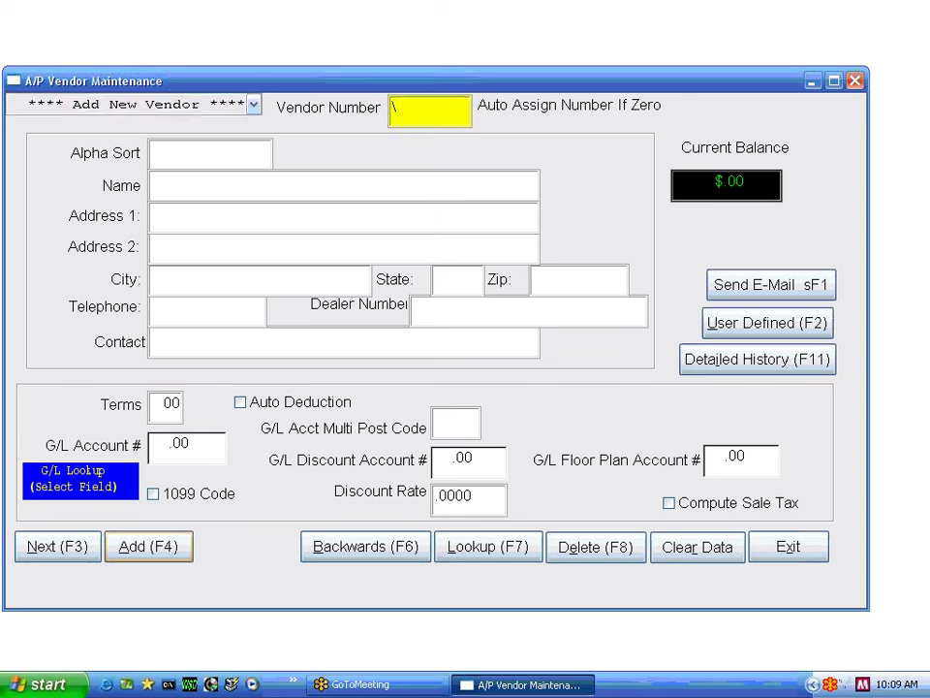
{"action": "key", "text": "BackSpace"}
{"action": "key", "text": "Return"}
{"action": "type", "text": "NEW2"}
{"action": "key", "text": "Return"}
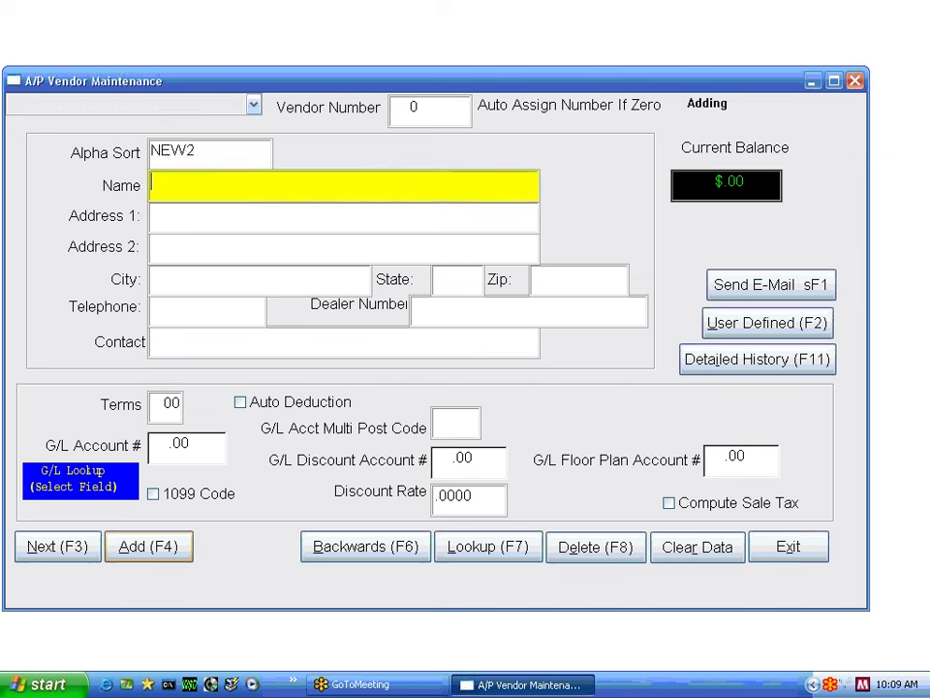
{"action": "type", "text": "NEW2 MFG"}
{"action": "key", "text": "Return"}
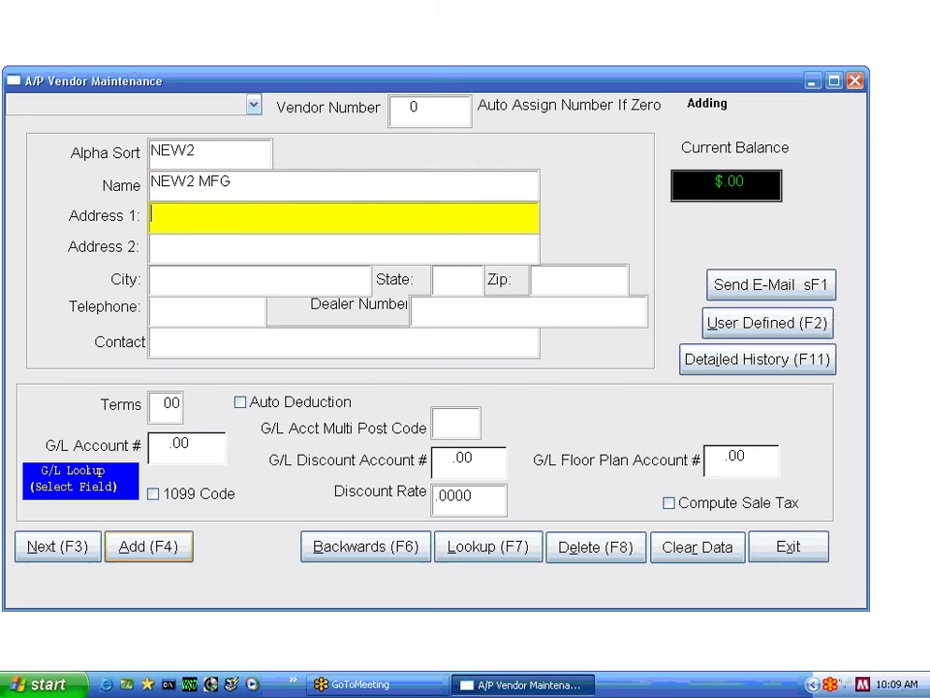
- Skip the address details, set terms 15 and G/L account 1010.00, then clear the form
{"action": "key", "text": "Return"}
{"action": "key", "text": "Return"}
{"action": "key", "text": "Return"}
{"action": "key", "text": "Return"}
{"action": "key", "text": "Return"}
{"action": "key", "text": "Return"}
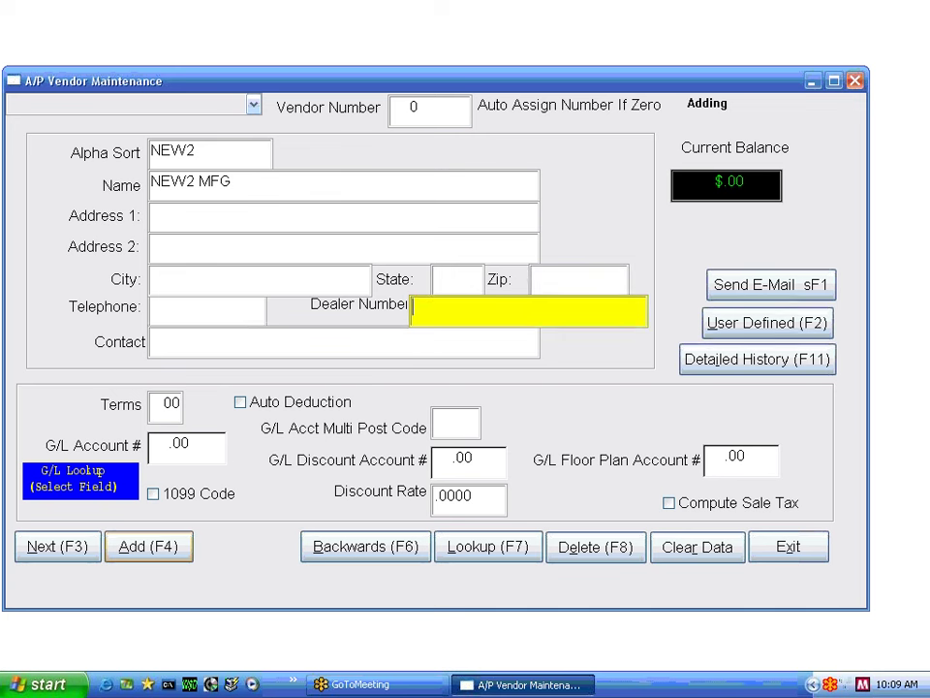
{"action": "key", "text": "Return"}
{"action": "key", "text": "Return"}
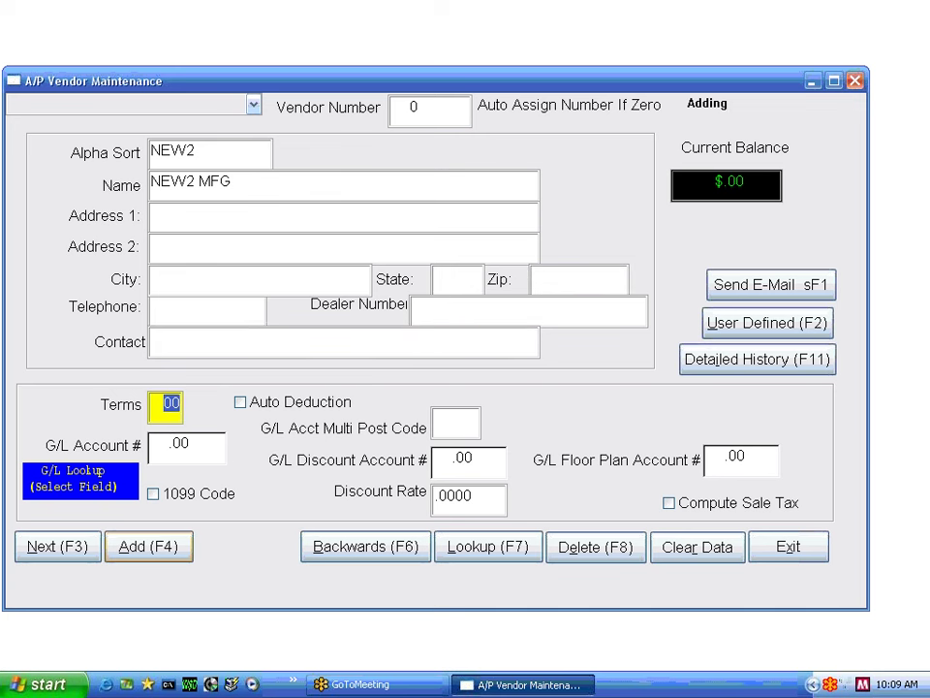
{"action": "type", "text": "15"}
{"action": "key", "text": "Return"}
{"action": "type", "text": "1010"}
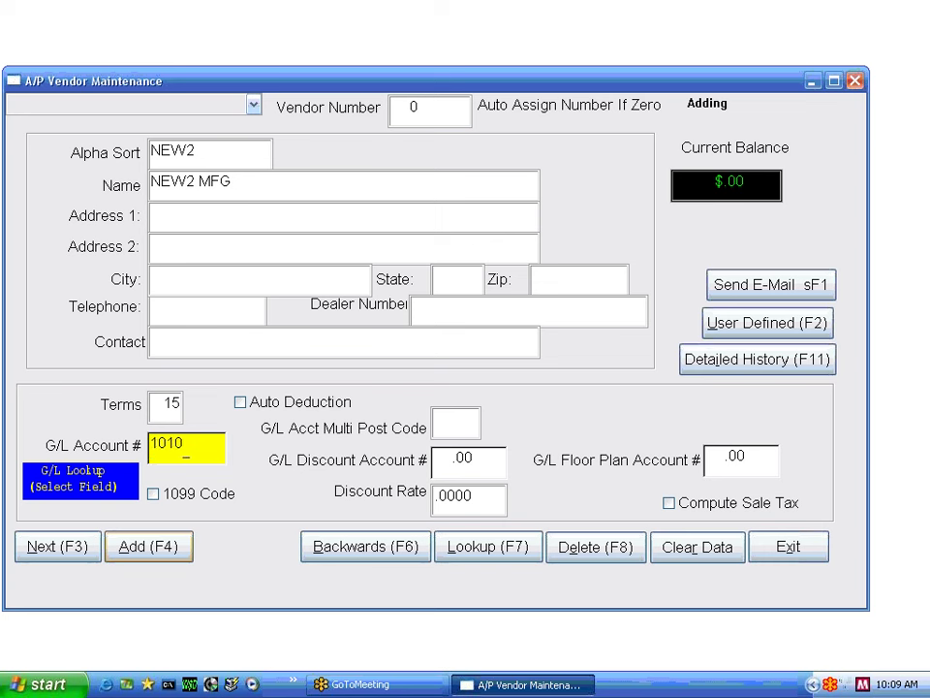
{"action": "key", "text": "Return"}
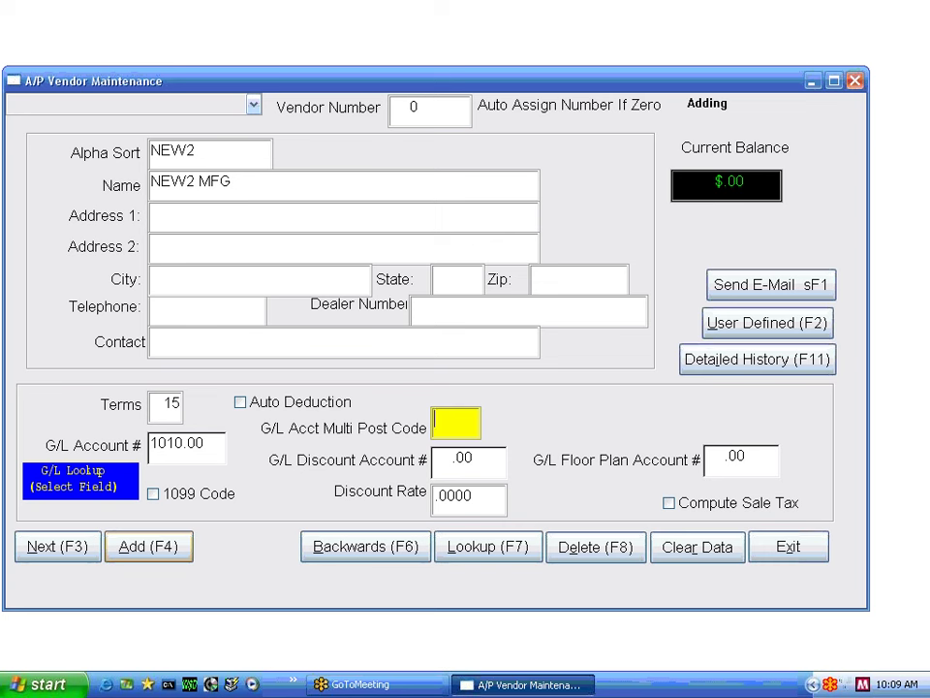
{"action": "left_click", "coordinate": [148, 547]}
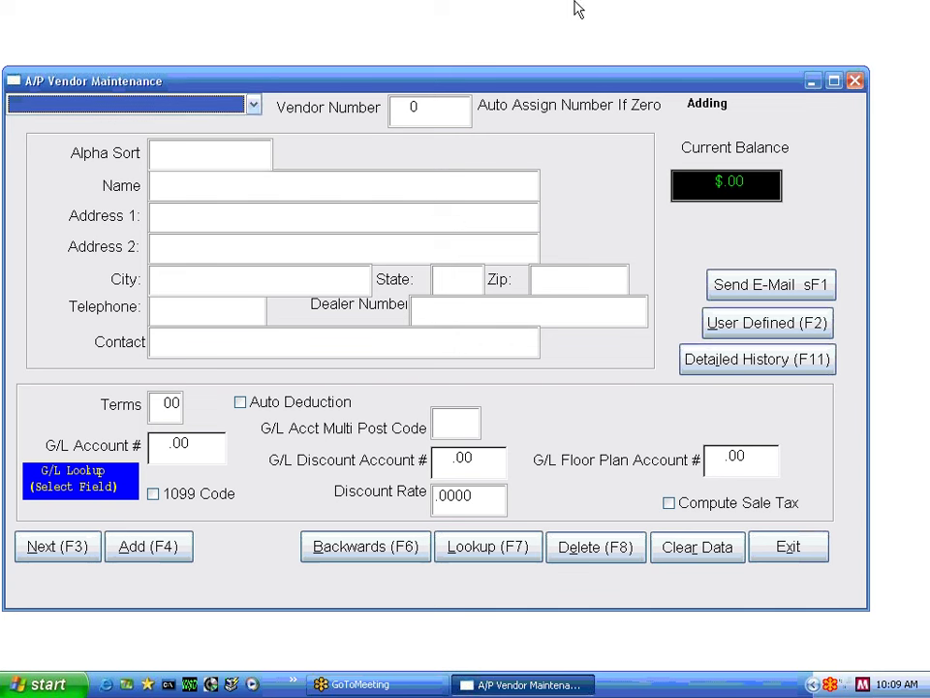
- Browse the vendor list past NEW ACCOUNT and VERIZON INC., then load MASSACHUSETTS ELECTRIC CO (vendor 1)
{"action": "key", "text": "Down"}
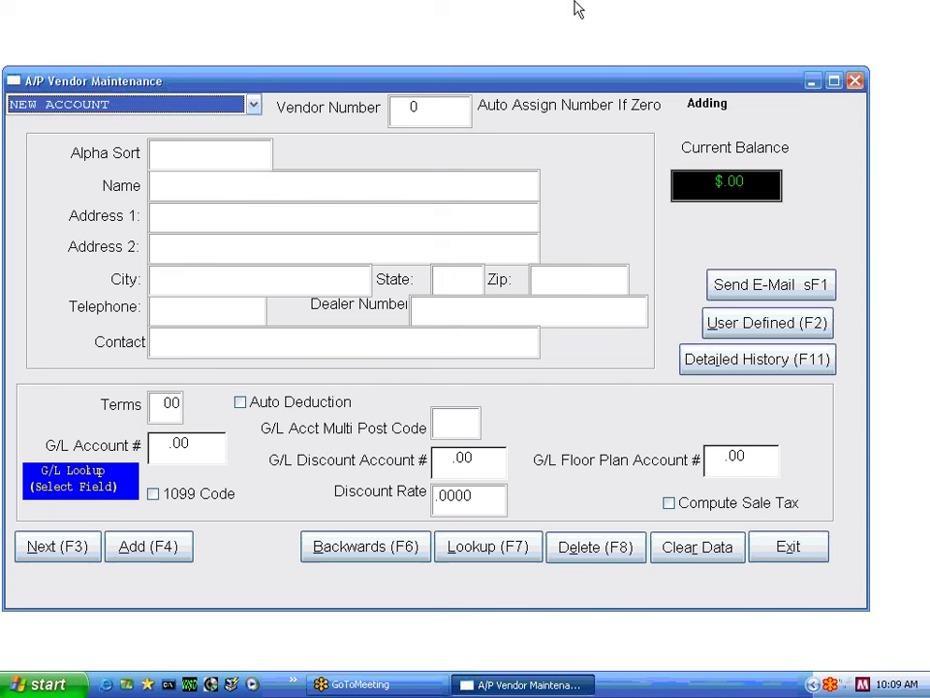
{"action": "key", "text": "Down"}
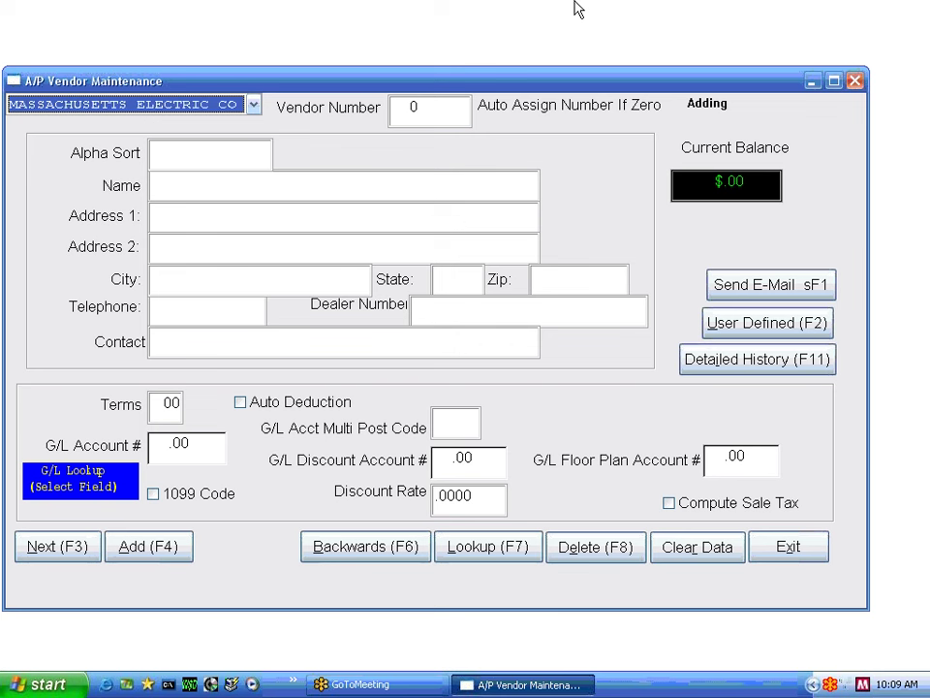
{"action": "key", "text": "Down"}
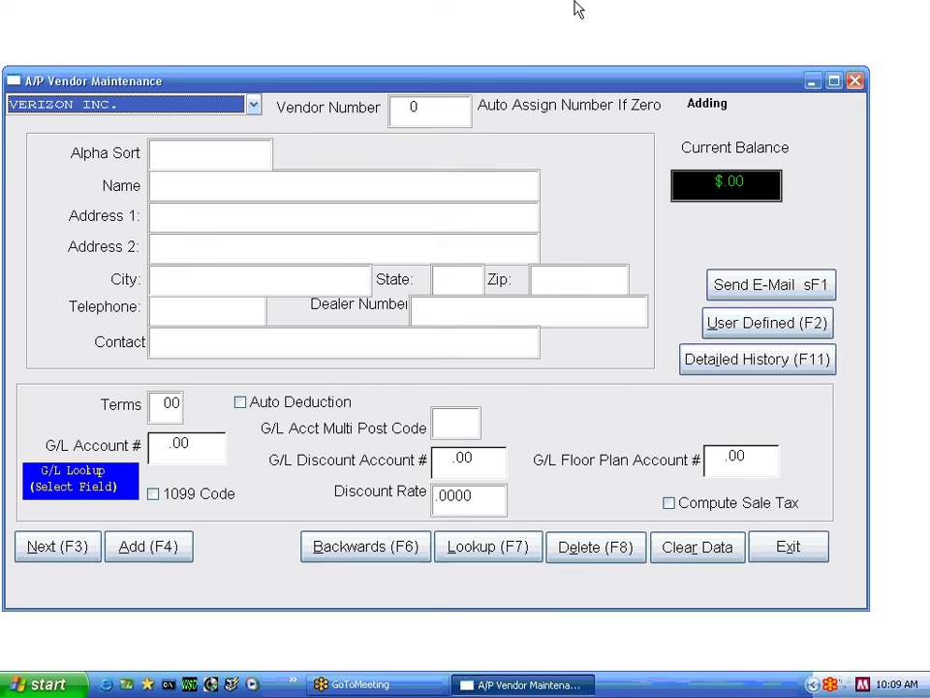
{"action": "key", "text": "n"}
{"action": "key", "text": "v"}
{"action": "key", "text": "m"}
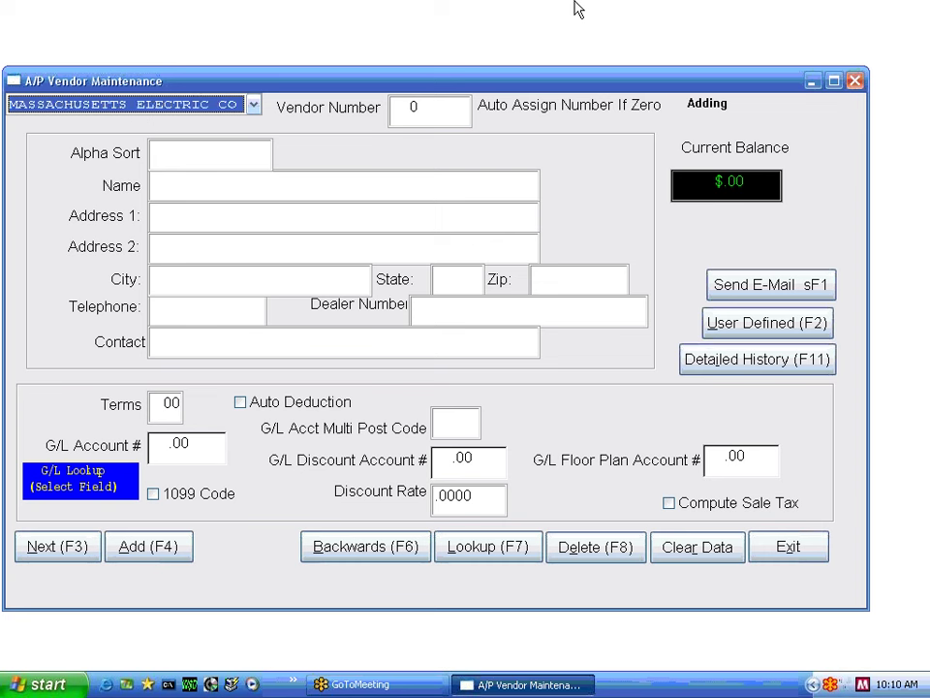
{"action": "key", "text": "Return"}
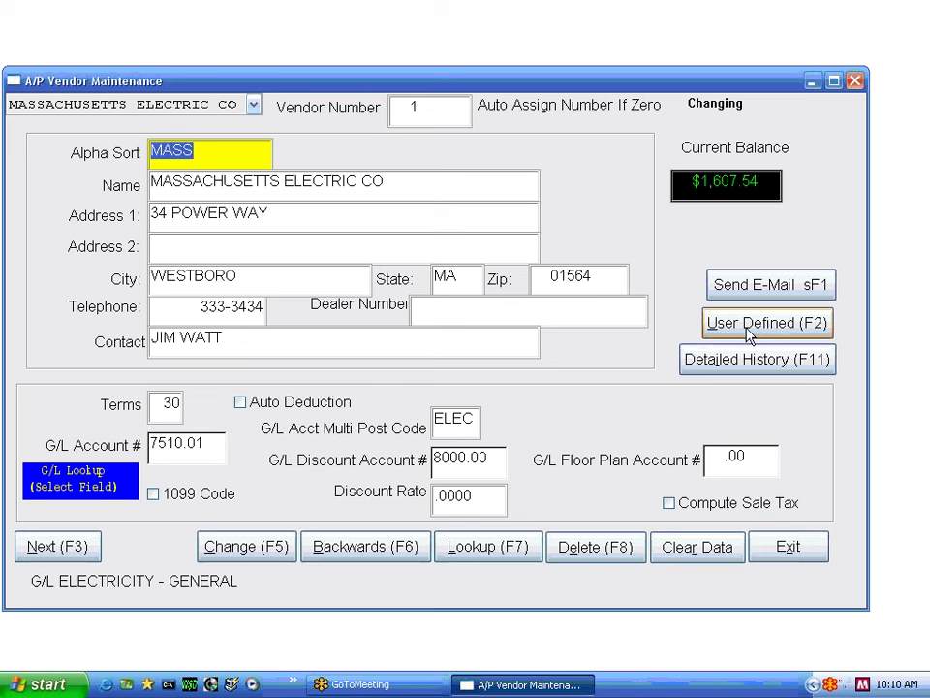
{"action": "left_click", "coordinate": [778, 330]}
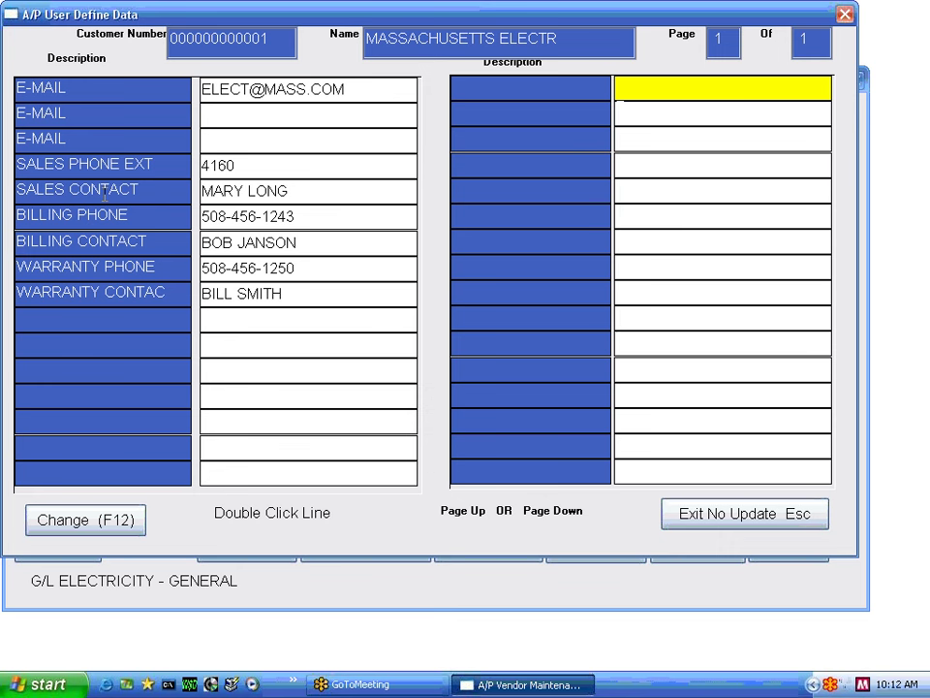
{"action": "left_click", "coordinate": [240, 108]}
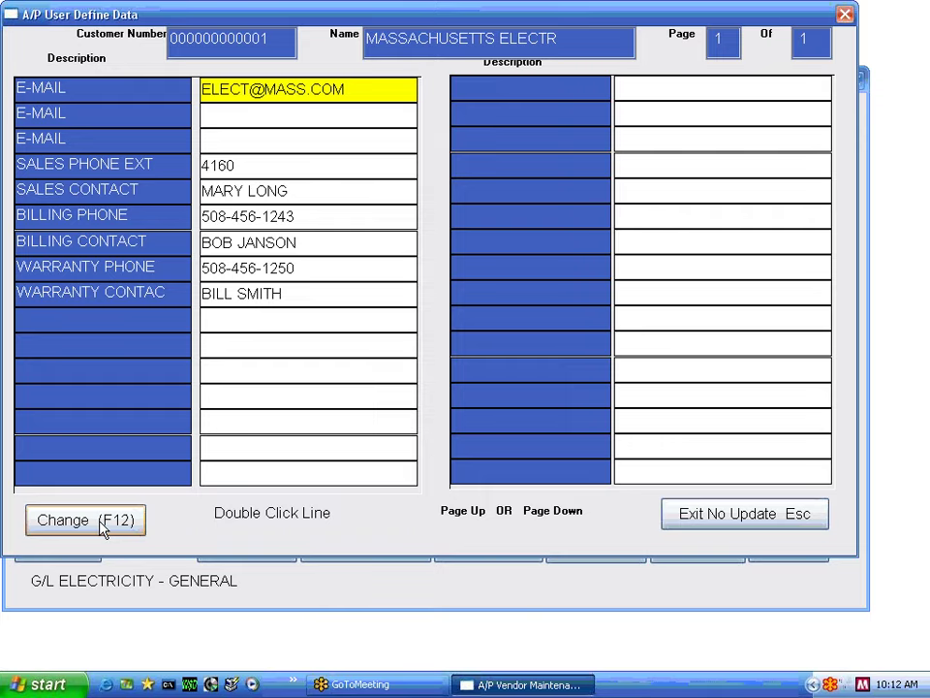
{"action": "left_click", "coordinate": [87, 520]}
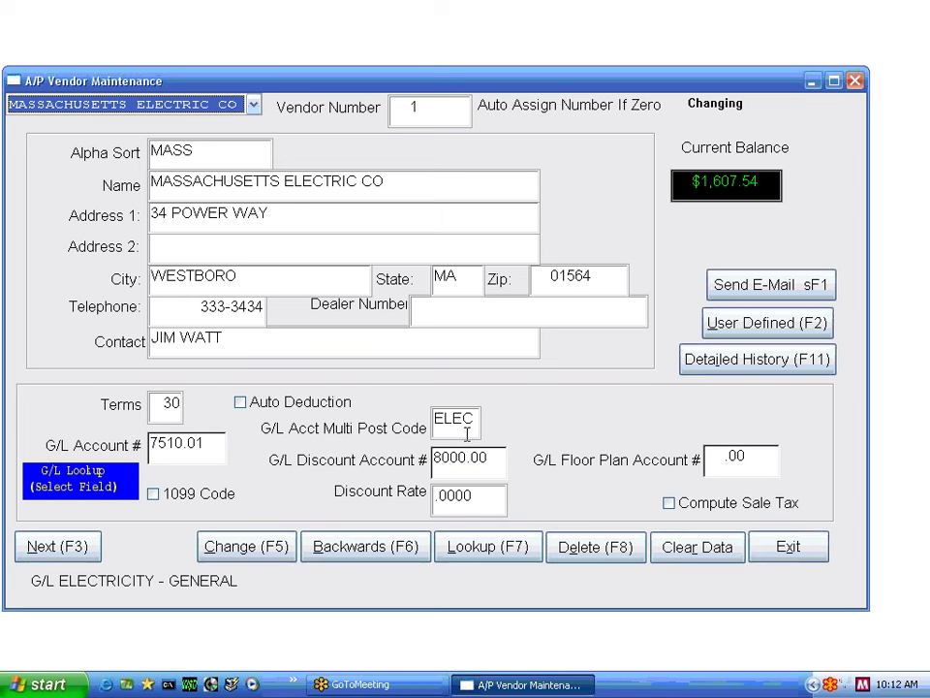
- Step forward four vendor records with Next (F3), then back two with Backwards (F6)
{"action": "left_click", "coordinate": [55, 548]}
{"action": "left_click", "coordinate": [55, 549]}
{"action": "left_click", "coordinate": [55, 549]}
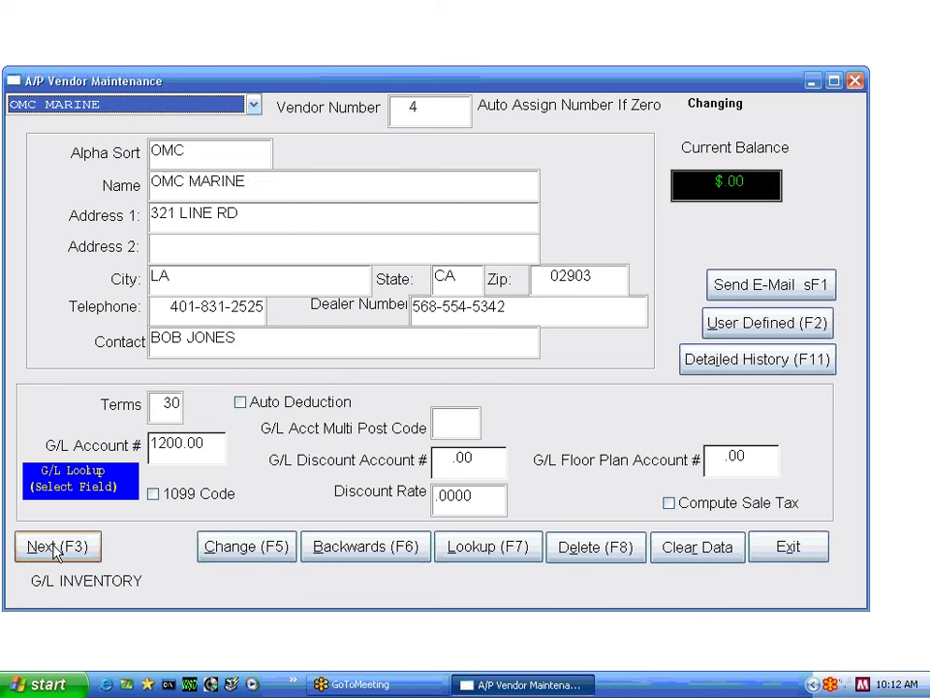
{"action": "left_click", "coordinate": [55, 548]}
{"action": "left_click", "coordinate": [367, 549]}
{"action": "left_click", "coordinate": [363, 550]}
- Load OMC MARINE through Lookup, then select VERIZON INC. from the vendor dropdown
{"action": "left_click", "coordinate": [485, 549]}
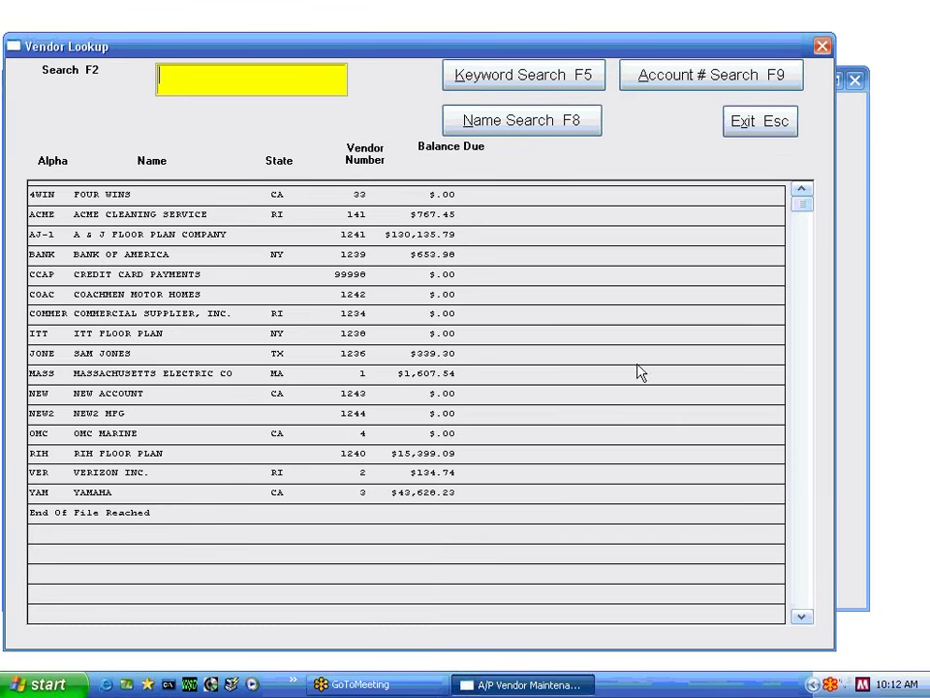
{"action": "double_click", "coordinate": [109, 442]}
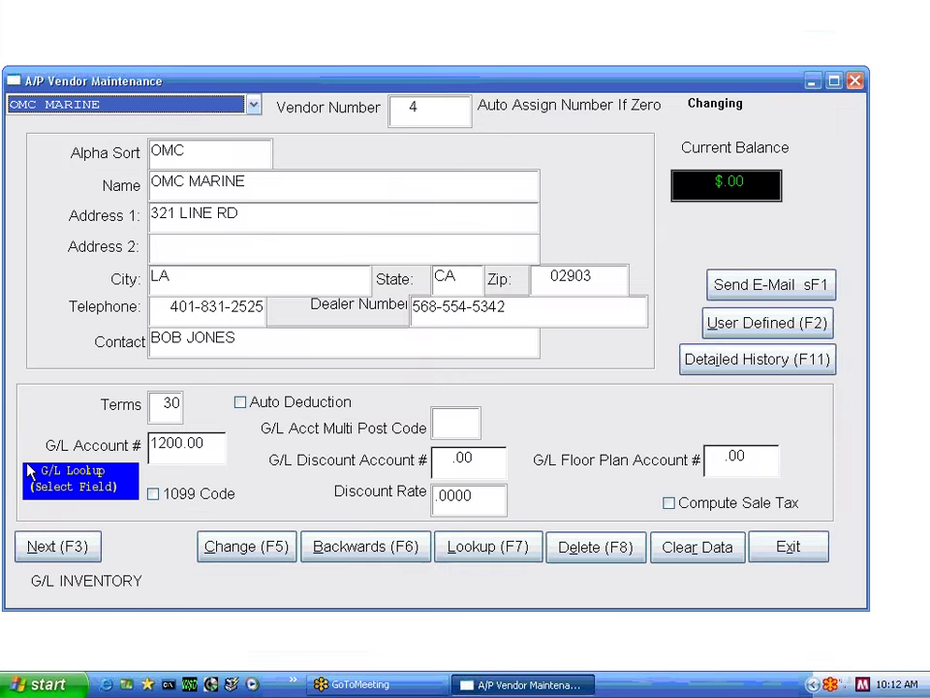
{"action": "left_click", "coordinate": [253, 106]}
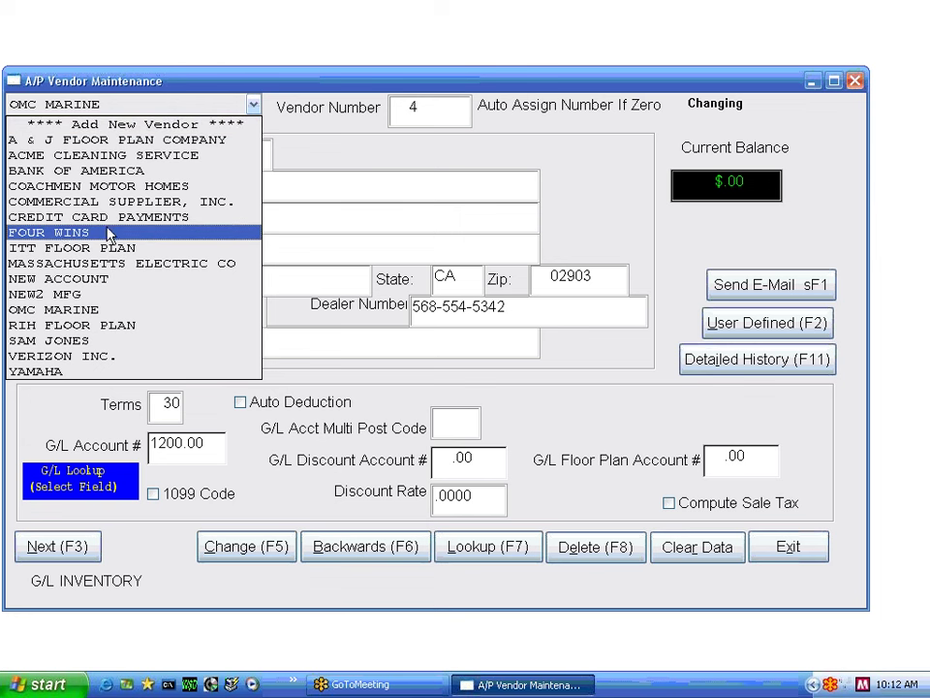
{"action": "left_click", "coordinate": [181, 199]}
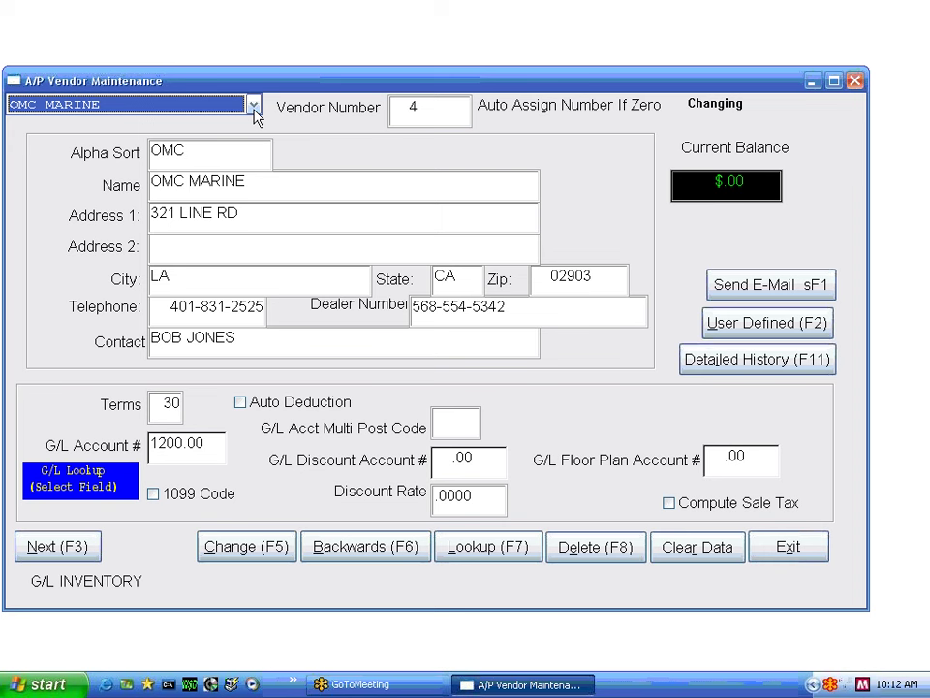
{"action": "scroll", "coordinate": [254, 111], "scroll_direction": "down", "scroll_amount": 1}
{"action": "key", "text": "Return"}
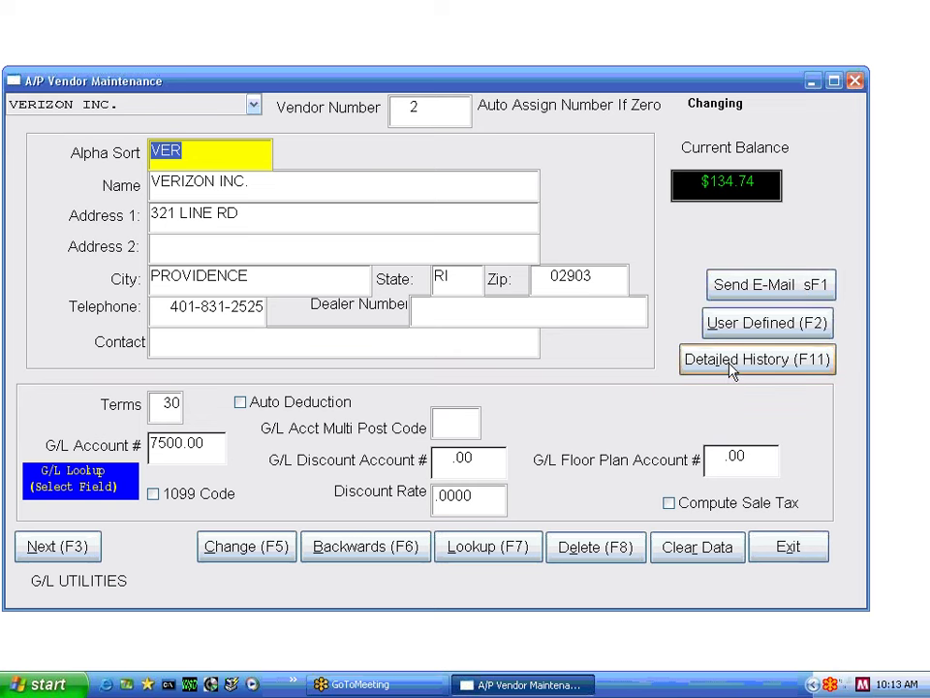
- View Verizon Inc.'s Vendor Recap detailed history, close it, and exit vendor maintenance
{"action": "left_click", "coordinate": [694, 358]}
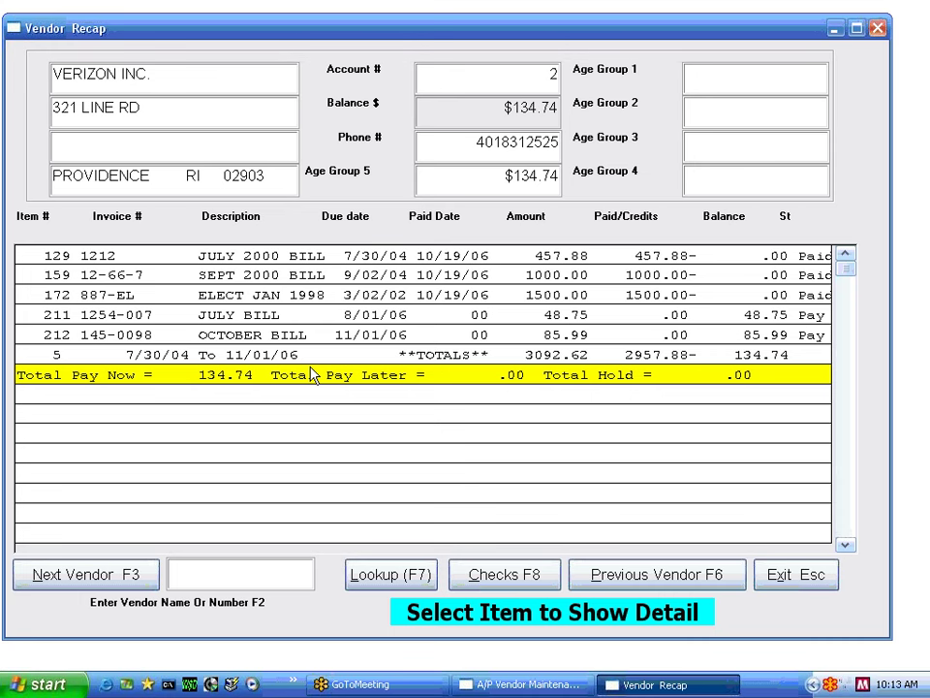
{"action": "key", "text": "Escape"}
{"action": "left_click", "coordinate": [783, 556]}
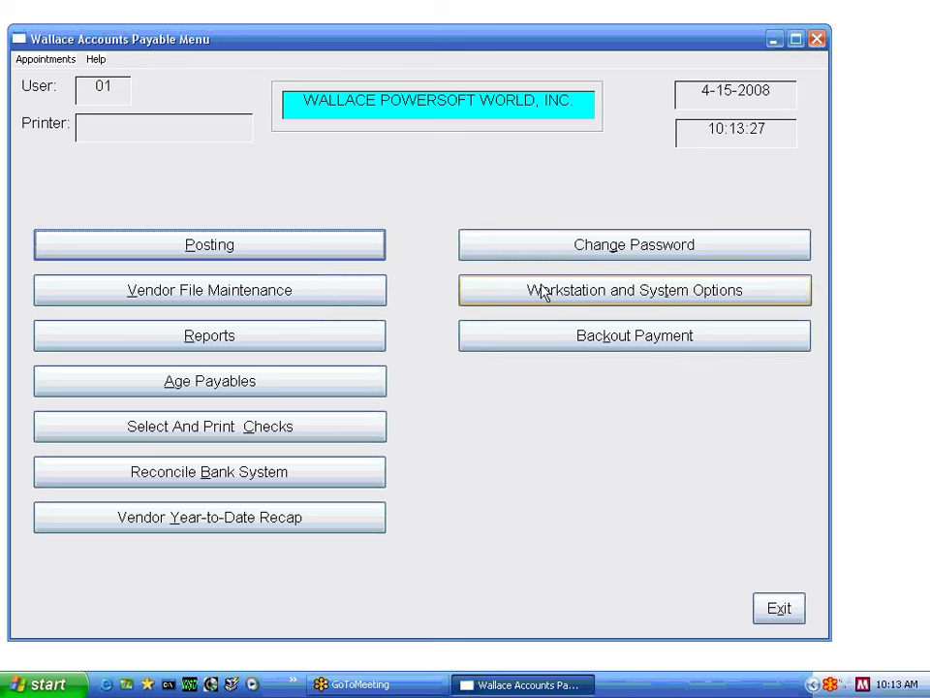
- From Workstation and System Options, open Update User Define data for the A/P field labels
{"action": "left_click", "coordinate": [638, 292]}
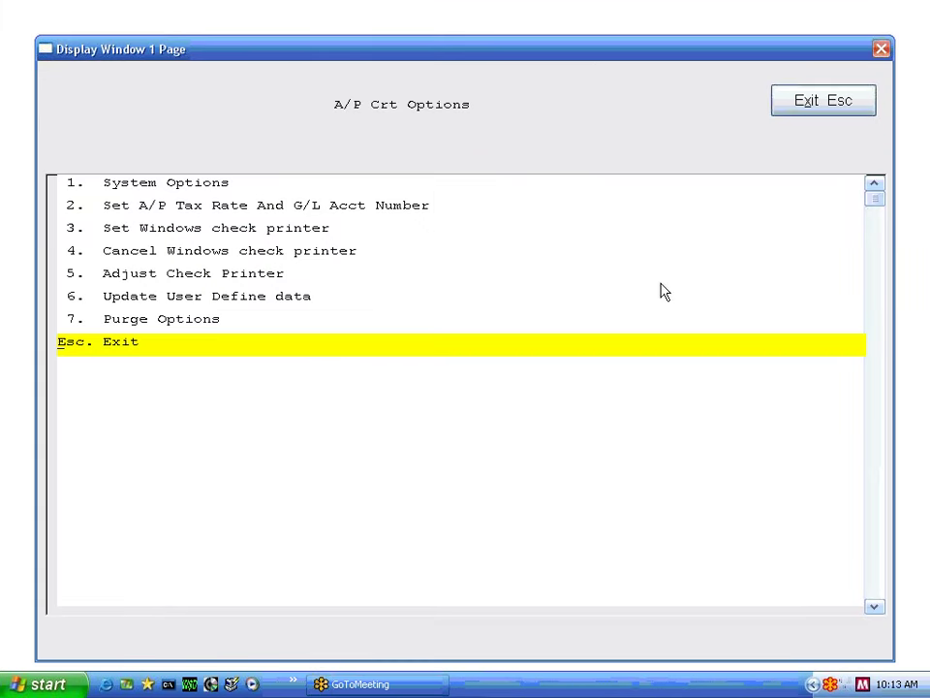
{"action": "key", "text": "Up"}
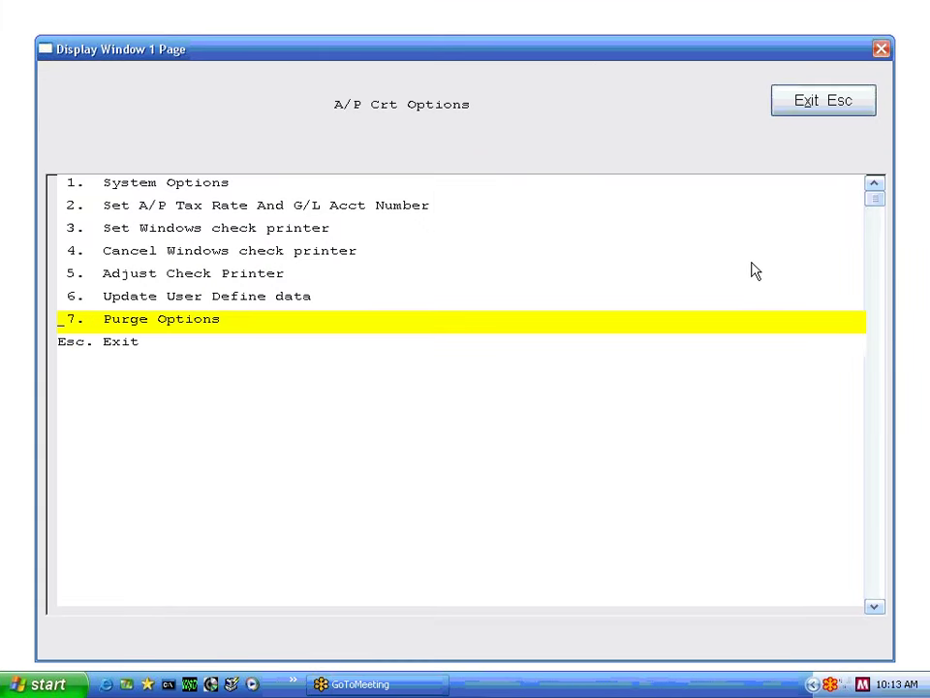
{"action": "key", "text": "Up"}
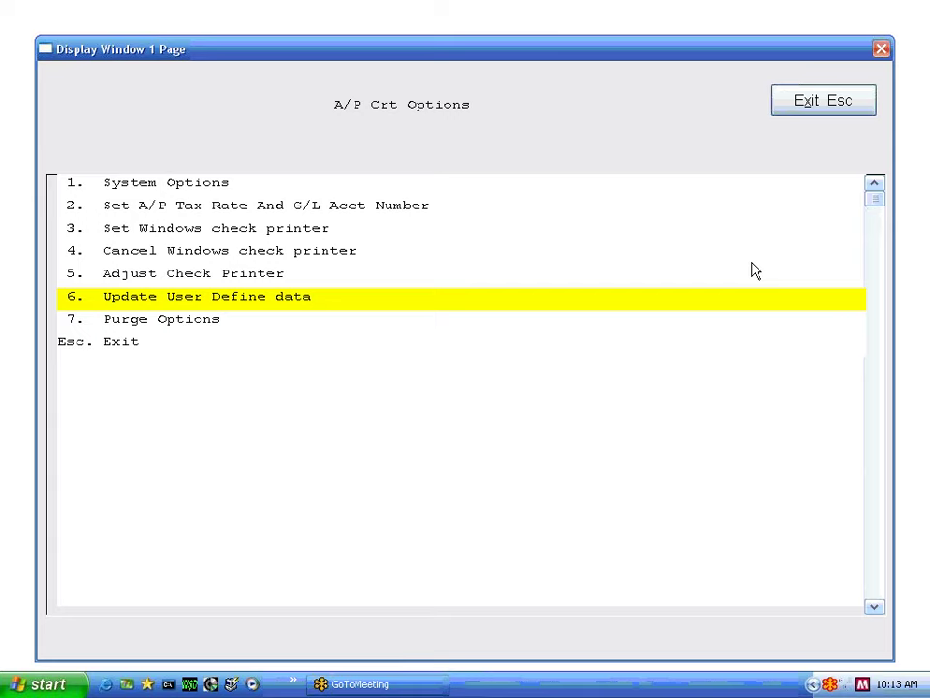
{"action": "key", "text": "Return"}
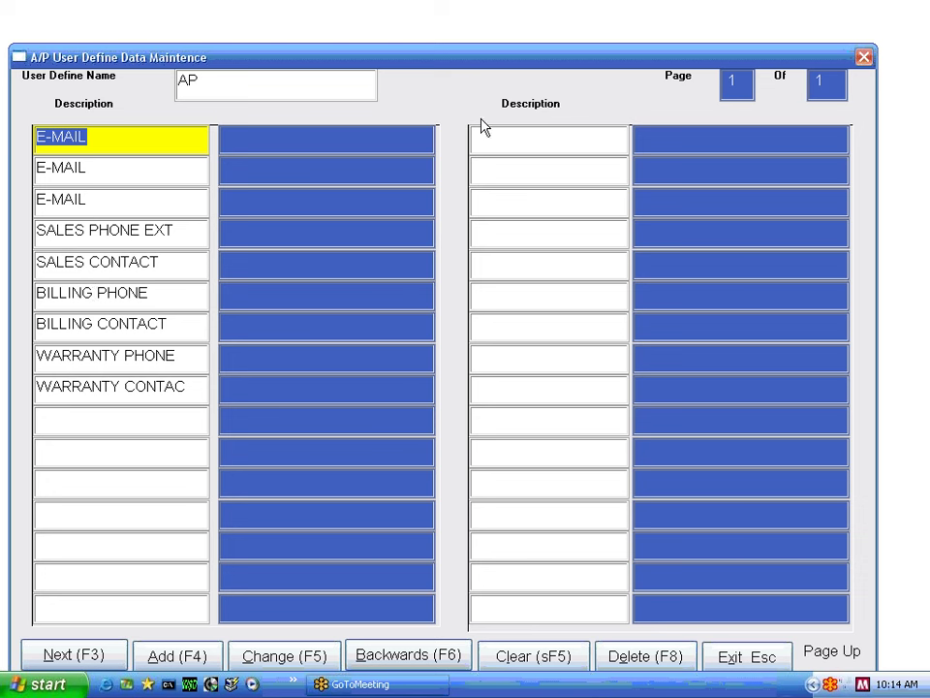
- Relabel BILLING PHONE as 'HJGJHGJHGJH' and BILLING CONTACT as 'KJHKJHJK'
{"action": "key", "text": "Tab"}
{"action": "key", "text": "Tab"}
{"action": "key", "text": "Tab"}
{"action": "key", "text": "Tab"}
{"action": "key", "text": "Tab"}
{"action": "key", "text": "Tab"}
{"action": "key", "text": "Tab"}
{"action": "key", "text": "Tab"}
{"action": "key", "text": "Tab"}
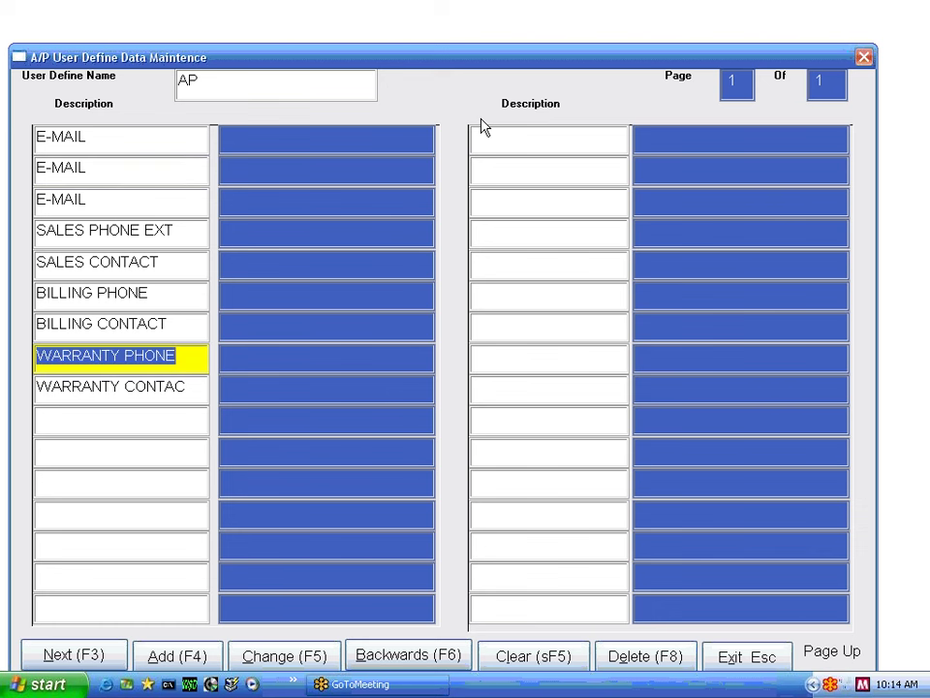
{"action": "key", "text": "shift+Tab"}
{"action": "key", "text": "shift+Tab"}
{"action": "key", "text": "shift+Tab"}
{"action": "key", "text": "shift+Tab"}
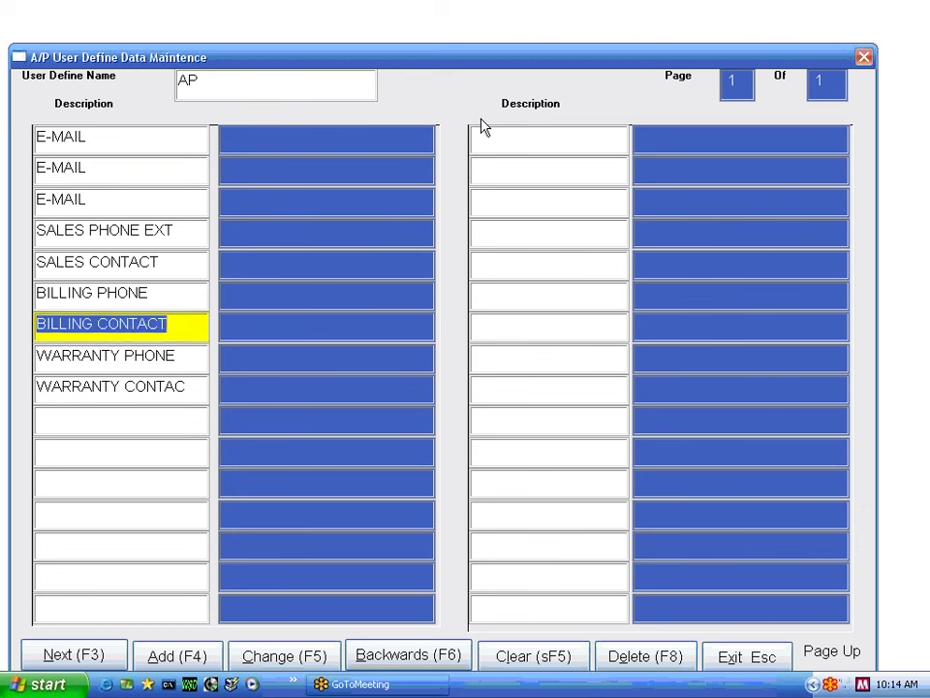
{"action": "type", "text": "HJGJHGJHGJH"}
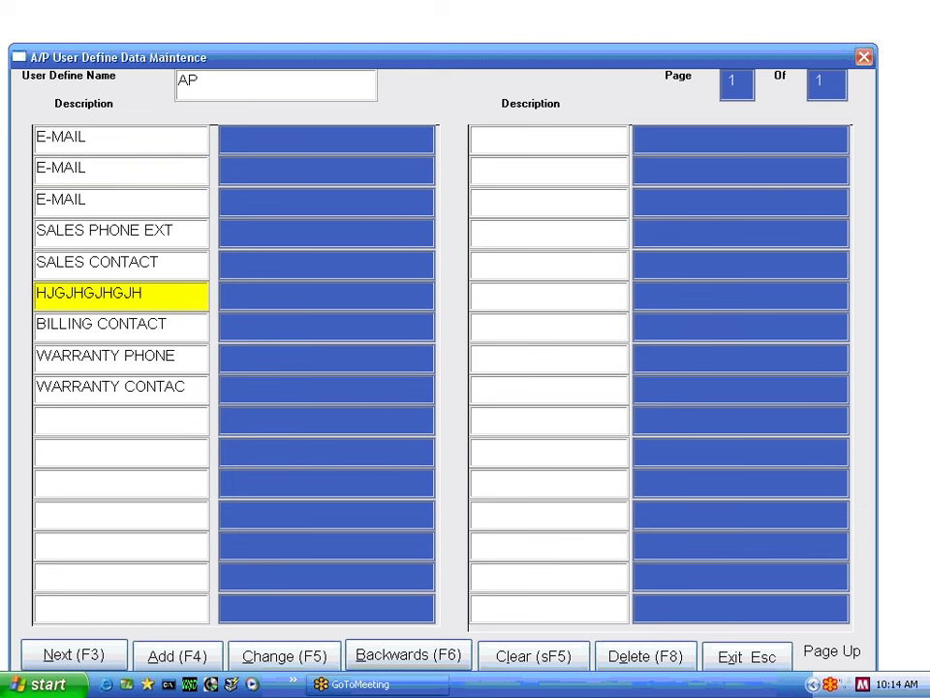
{"action": "key", "text": "Tab"}
{"action": "type", "text": "KJHKJHJK"}
- Relabel WARRANTY PHONE as 'KJHKJ' and WARRANTY CONTACT as 'KJHKJH', then save the change
{"action": "key", "text": "Tab"}
{"action": "type", "text": "KJHKJ"}
{"action": "key", "text": "Tab"}
{"action": "type", "text": "KJHKJH"}
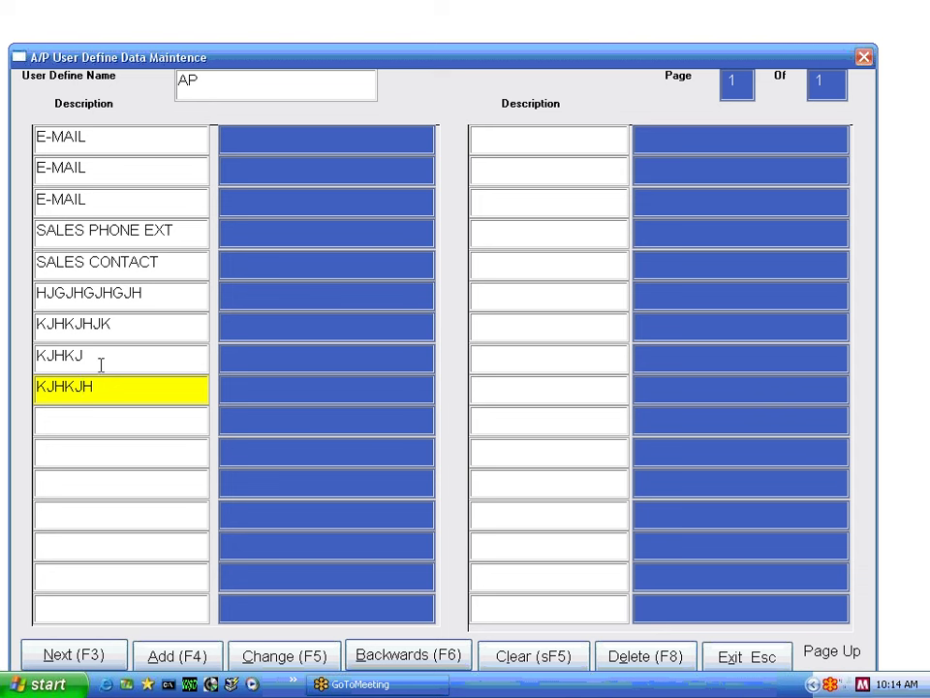
{"action": "left_click", "coordinate": [286, 663]}
{"action": "left_click", "coordinate": [440, 398]}
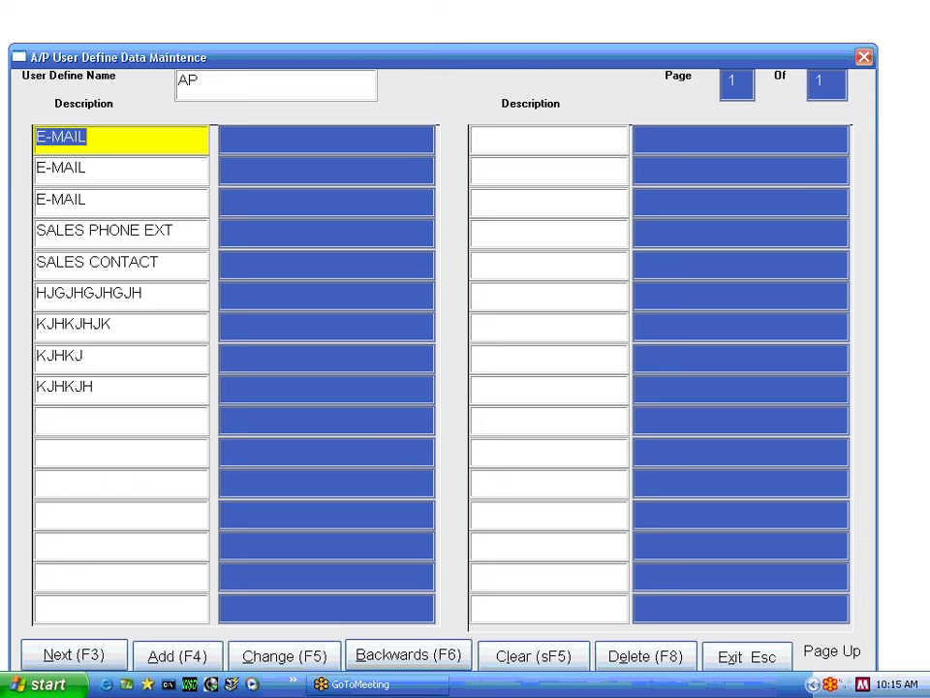
- Exit the User Define Data screen, A/P Crt Options and Accounts Payable Menu to the Systems Menu
{"action": "left_click", "coordinate": [756, 658]}
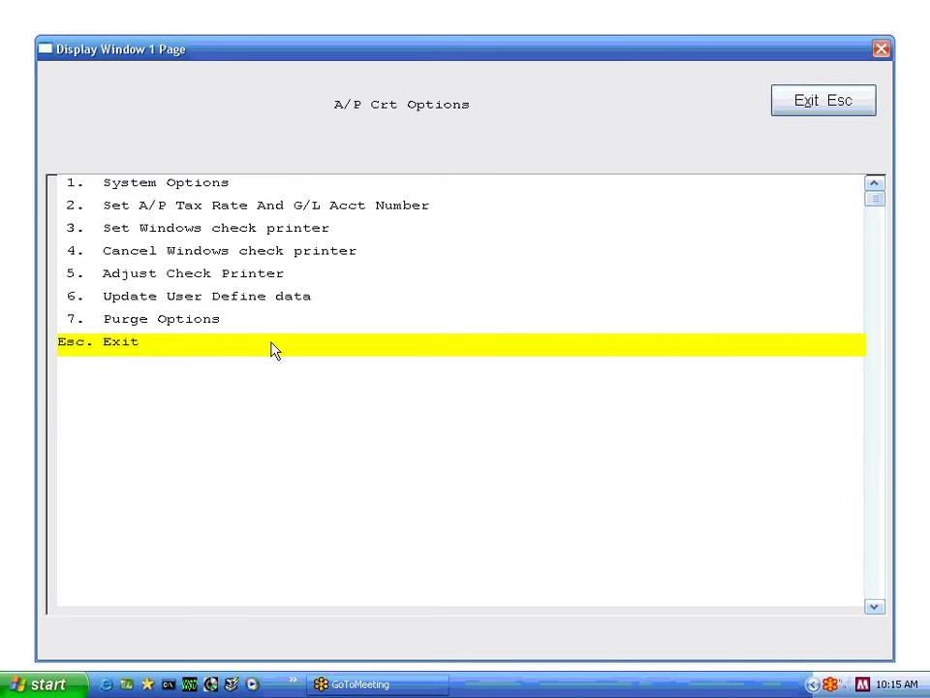
{"action": "left_click", "coordinate": [274, 348]}
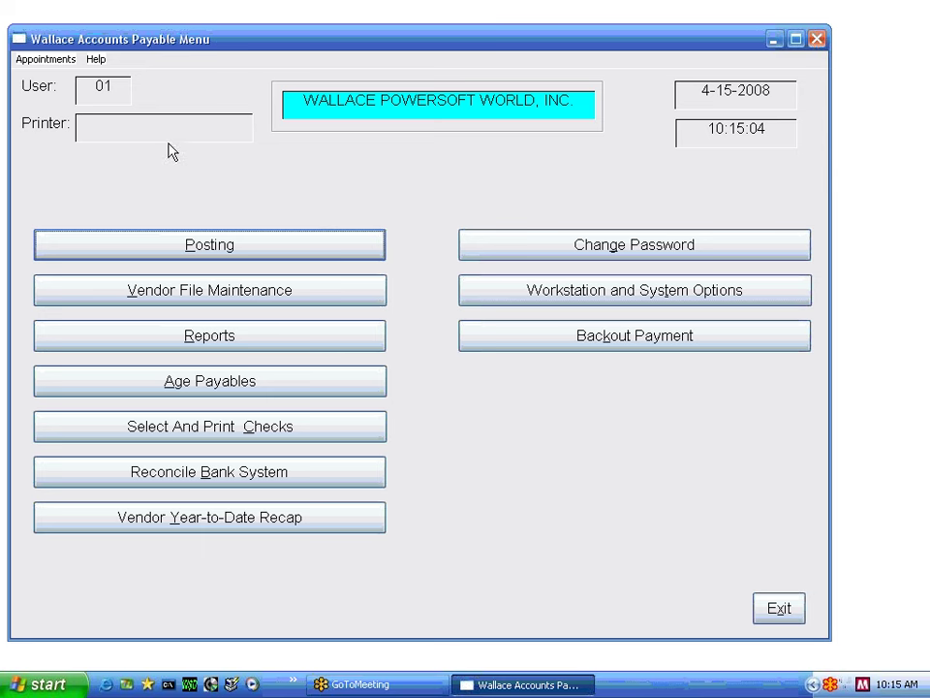
{"action": "left_click", "coordinate": [779, 609]}
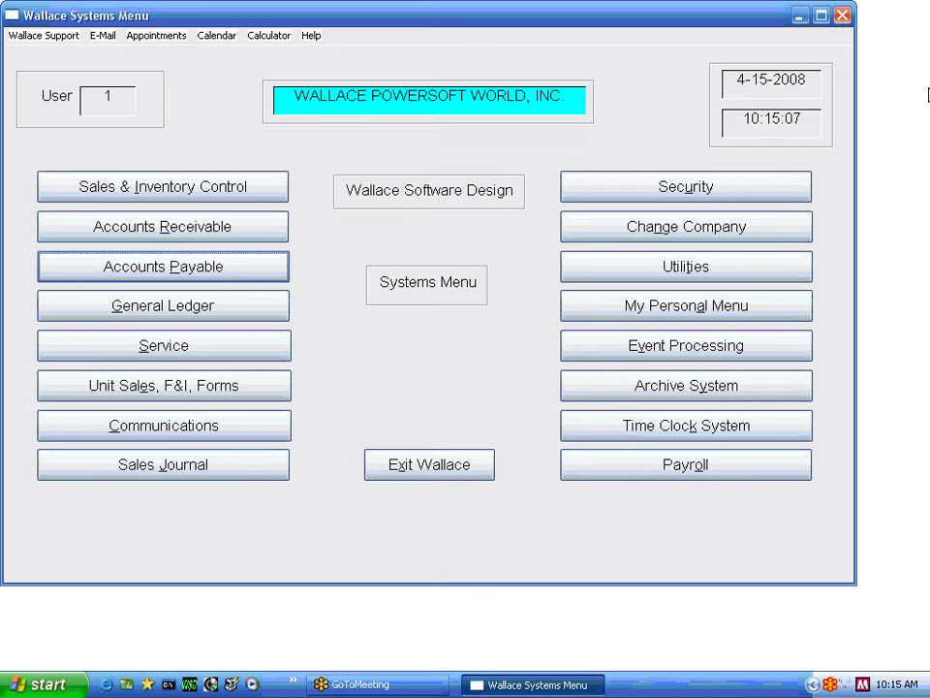